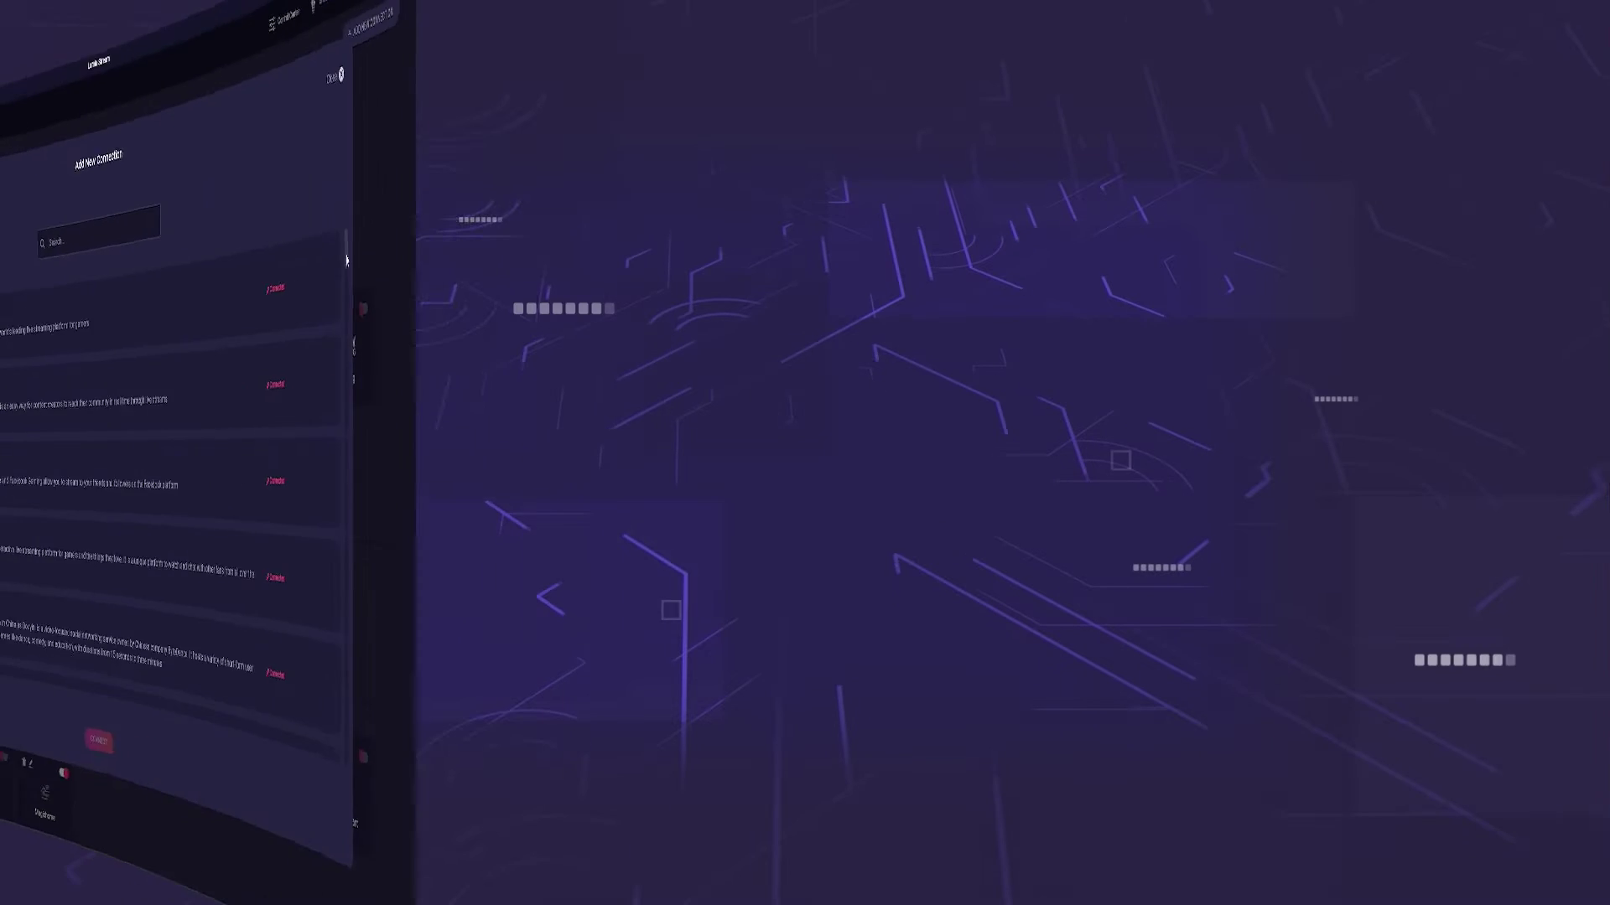
Scroll down through the connection list, then drag it away to leave it.
scroll(1188, 316, "down", 3)
scroll(1358, 399, "down", 3)
scroll(1358, 399, "down", 3)
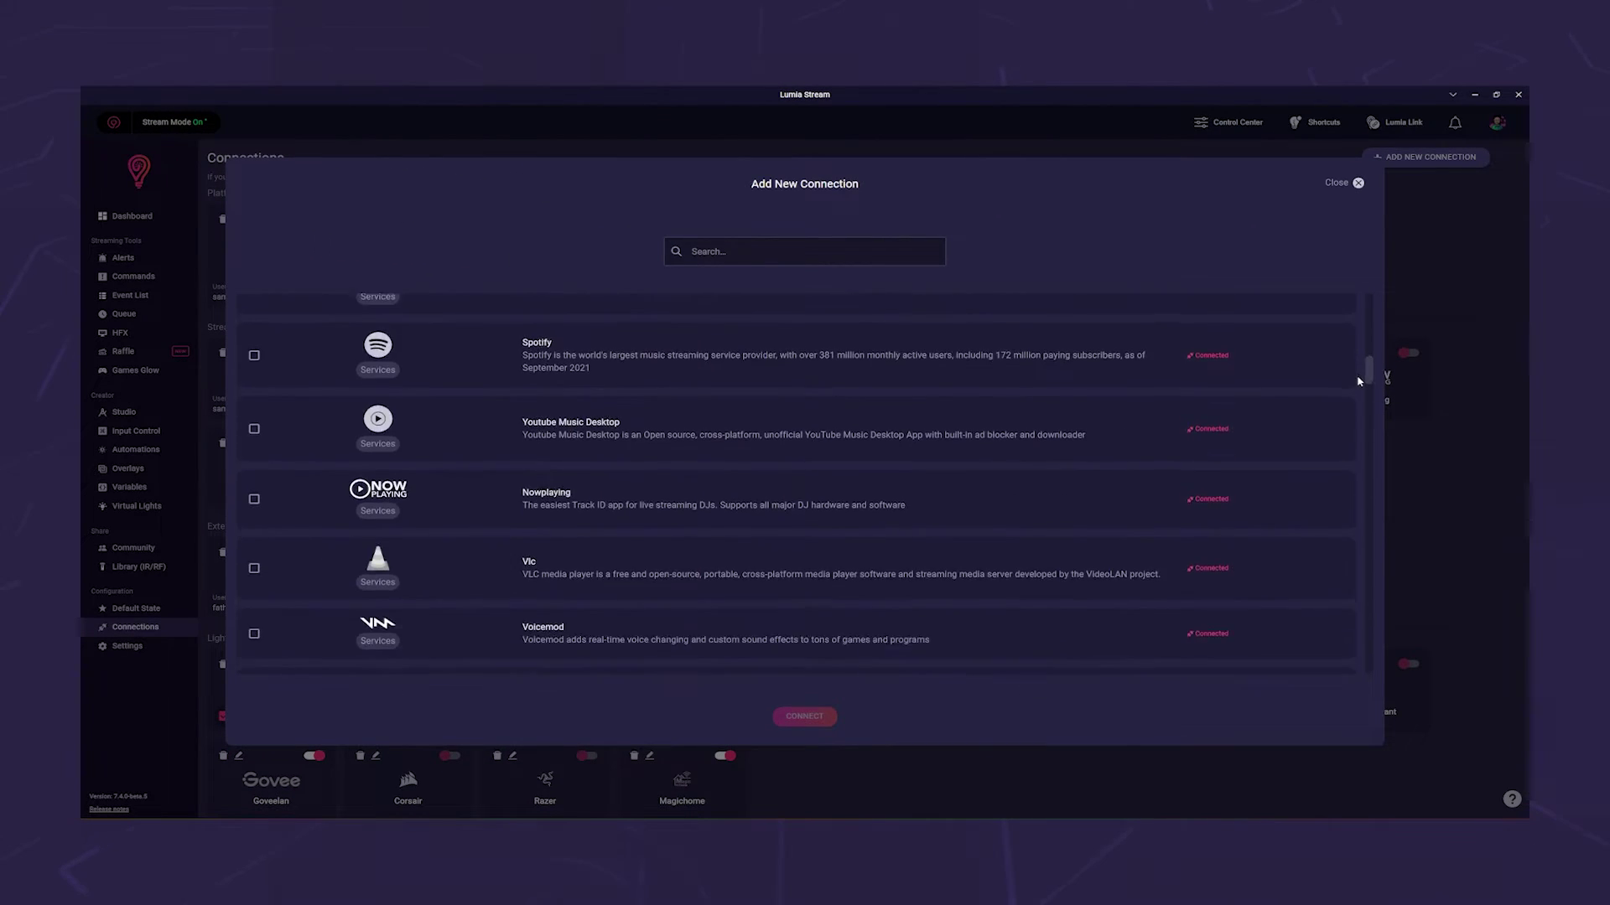
scroll(1358, 399, "down", 3)
scroll(1358, 399, "down", 3)
scroll(1352, 411, "down", 3)
scroll(1358, 436, "down", 3)
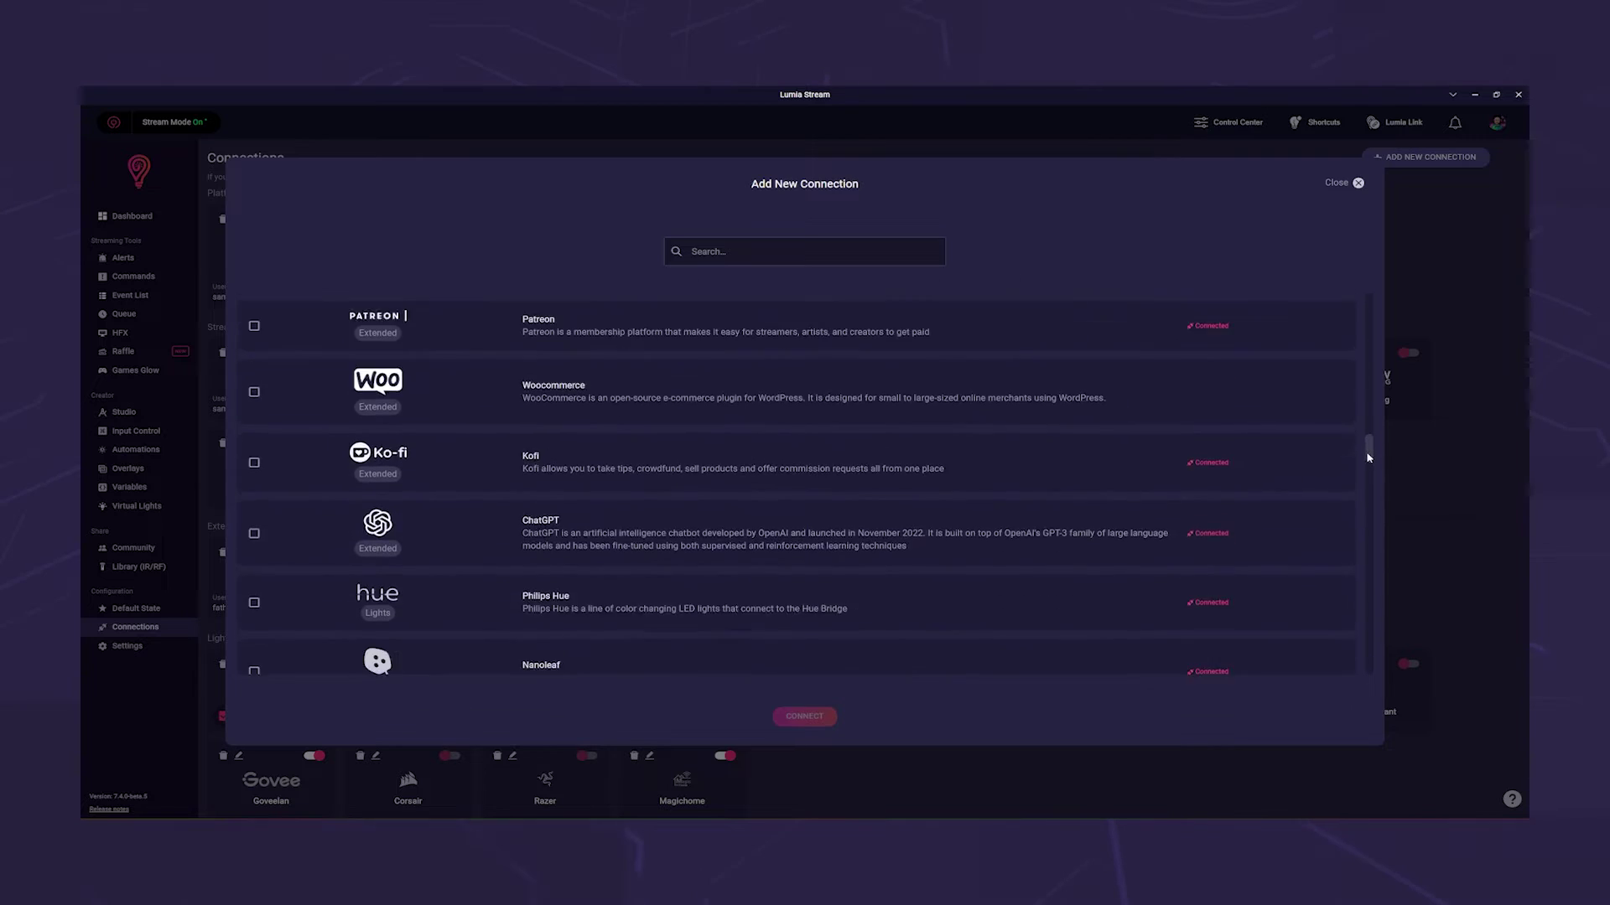
scroll(1372, 480, "down", 3)
left_click_drag(1371, 480, 1384, 668)
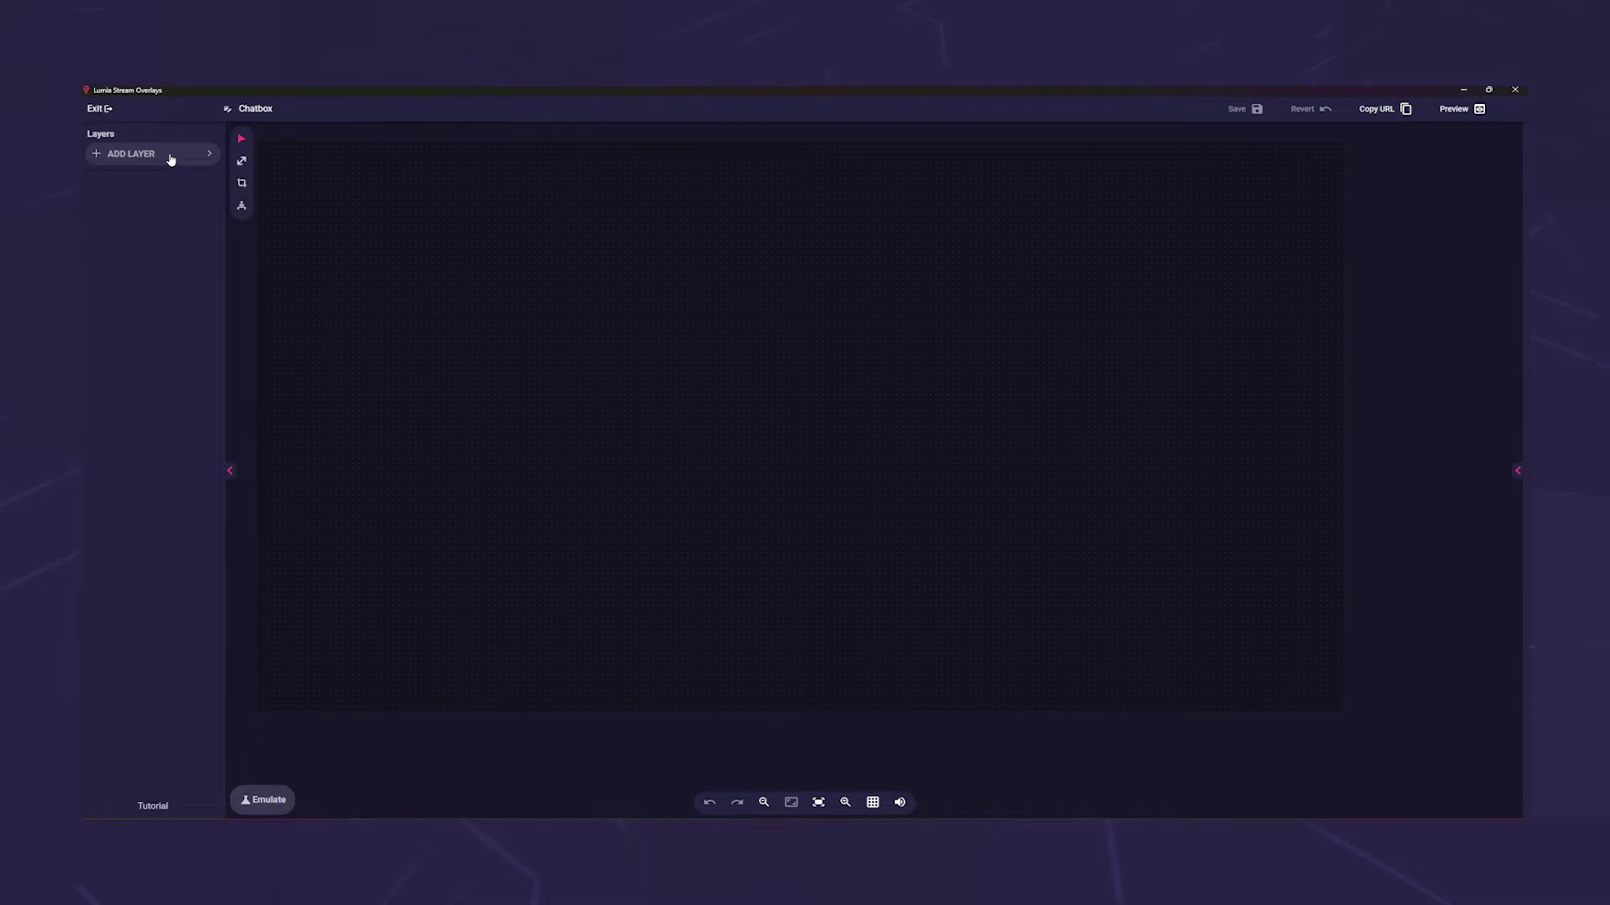
Add and save a Streaming Tools Chatbox 1 layer, then enlarge it by its corner handle.
left_click(171, 160)
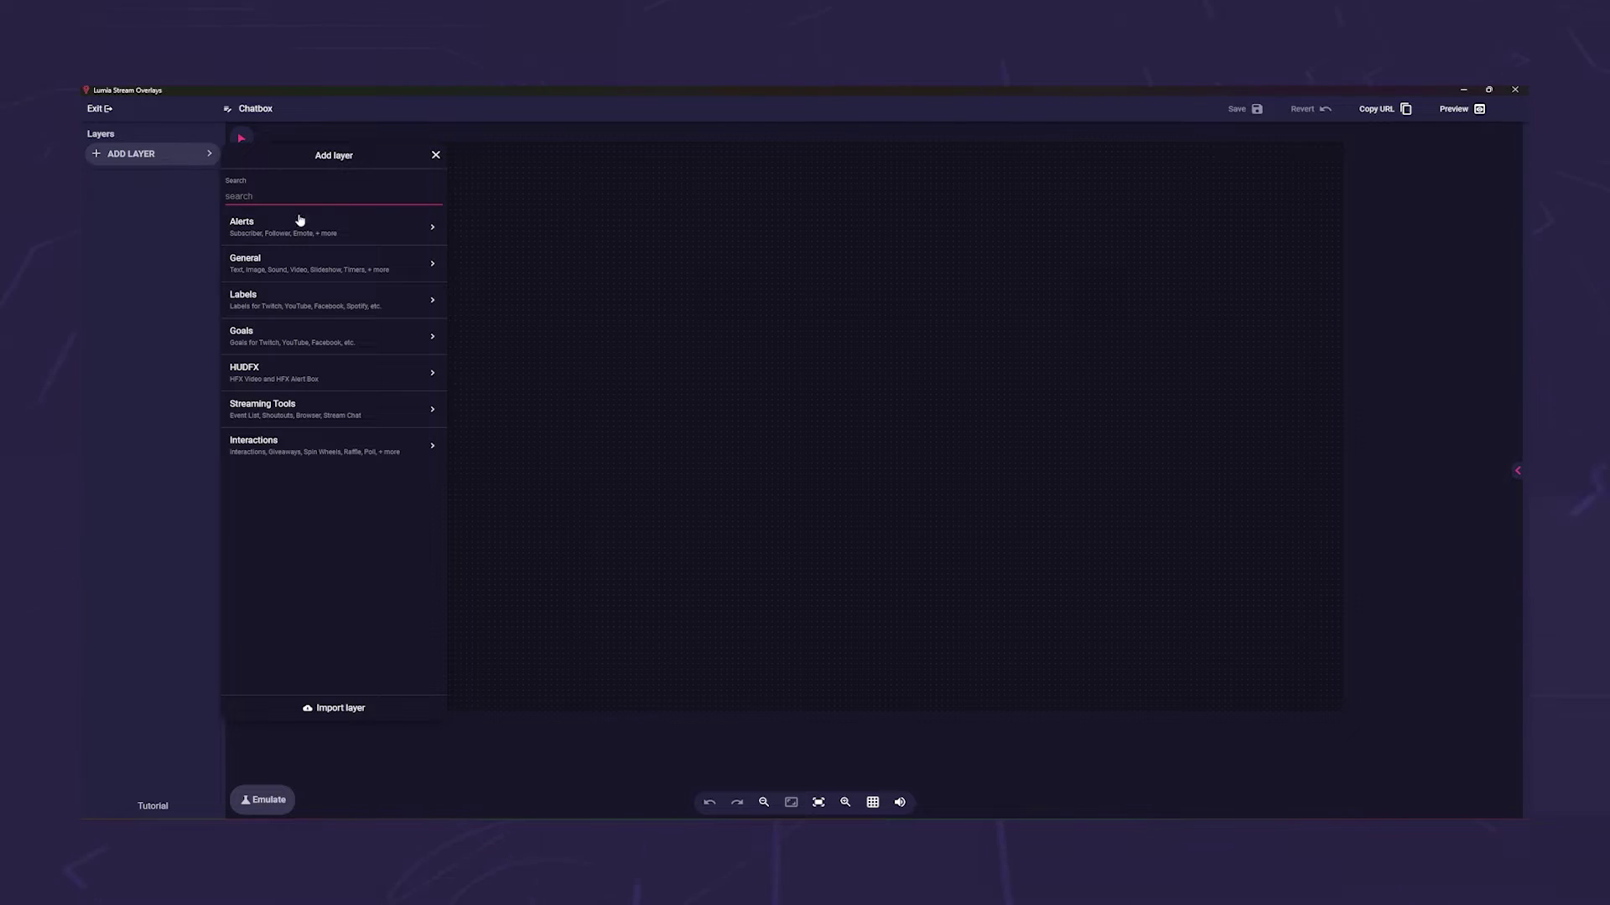
left_click(316, 410)
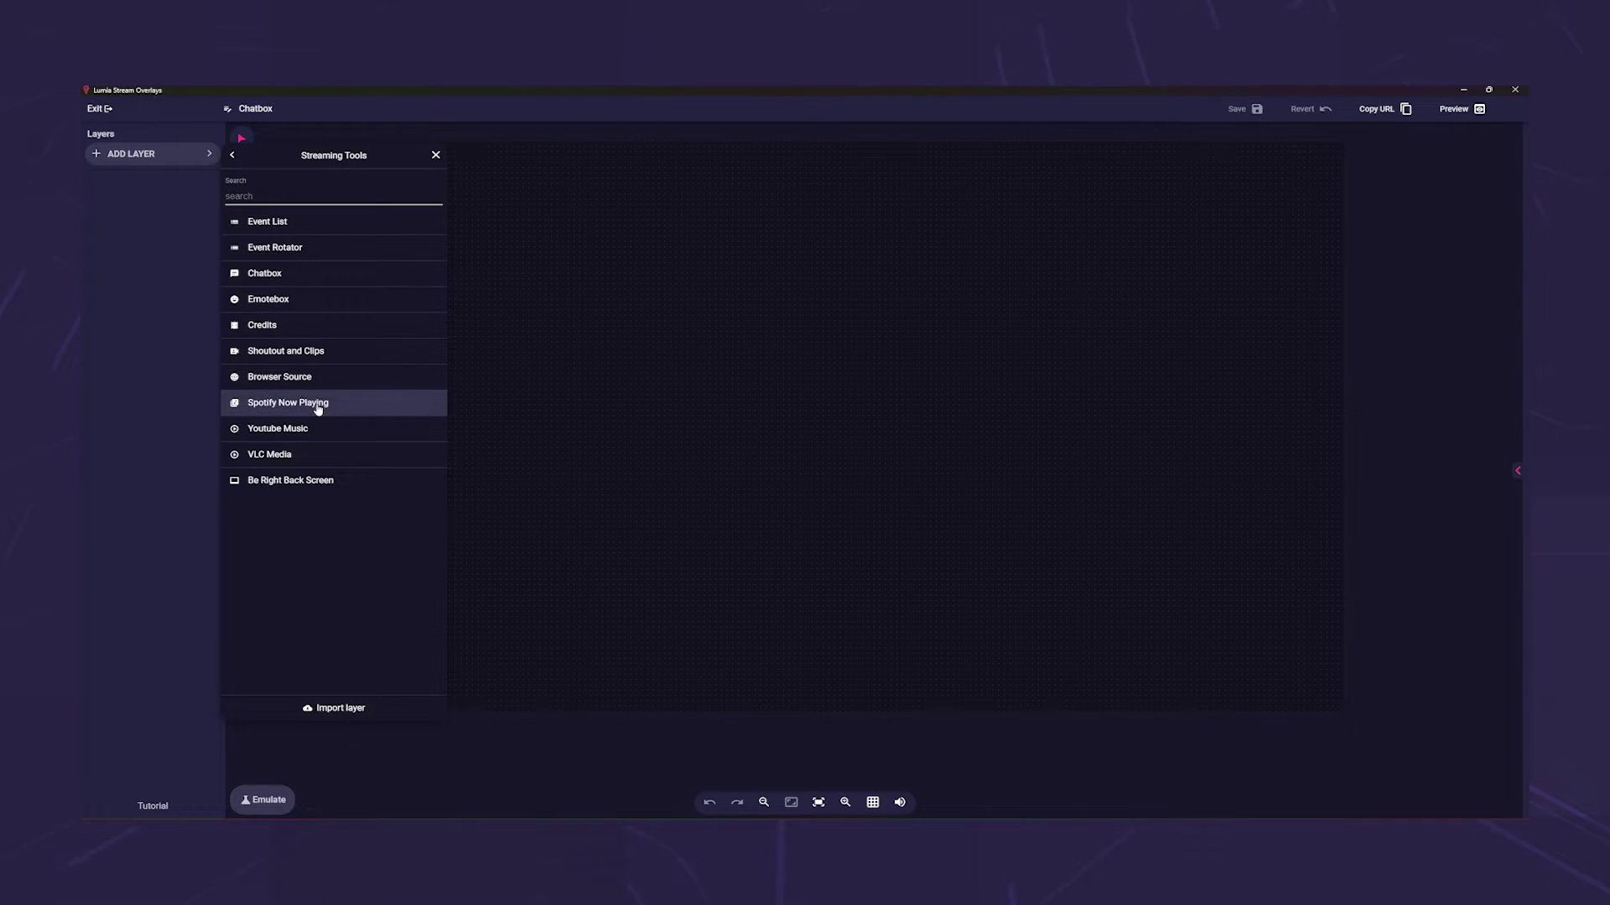
left_click(305, 277)
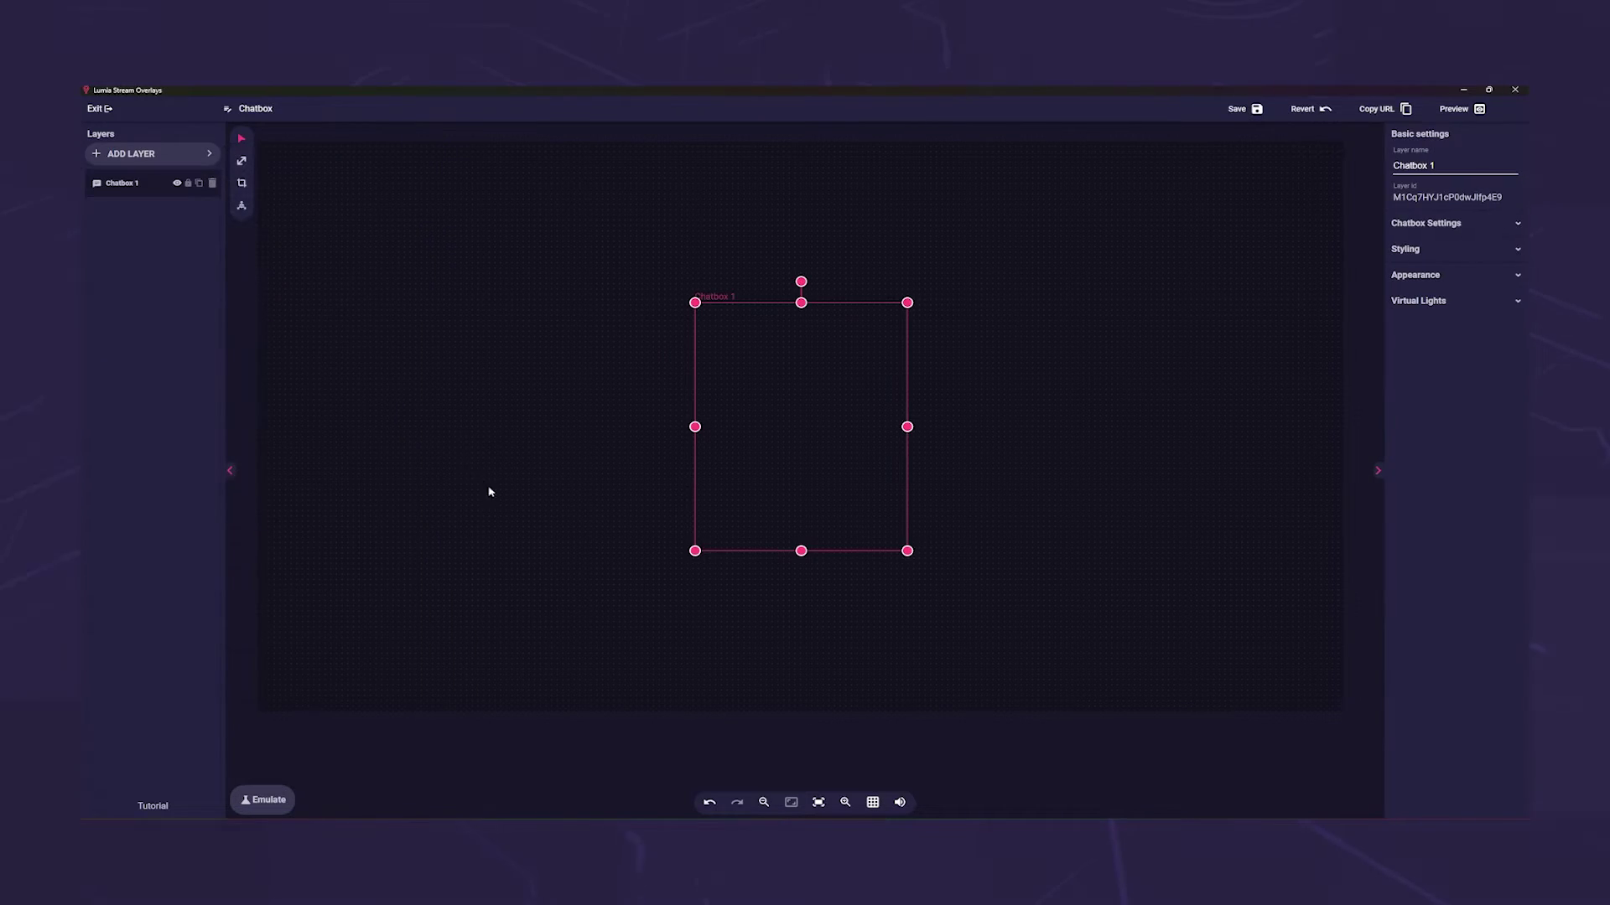
left_click(1256, 111)
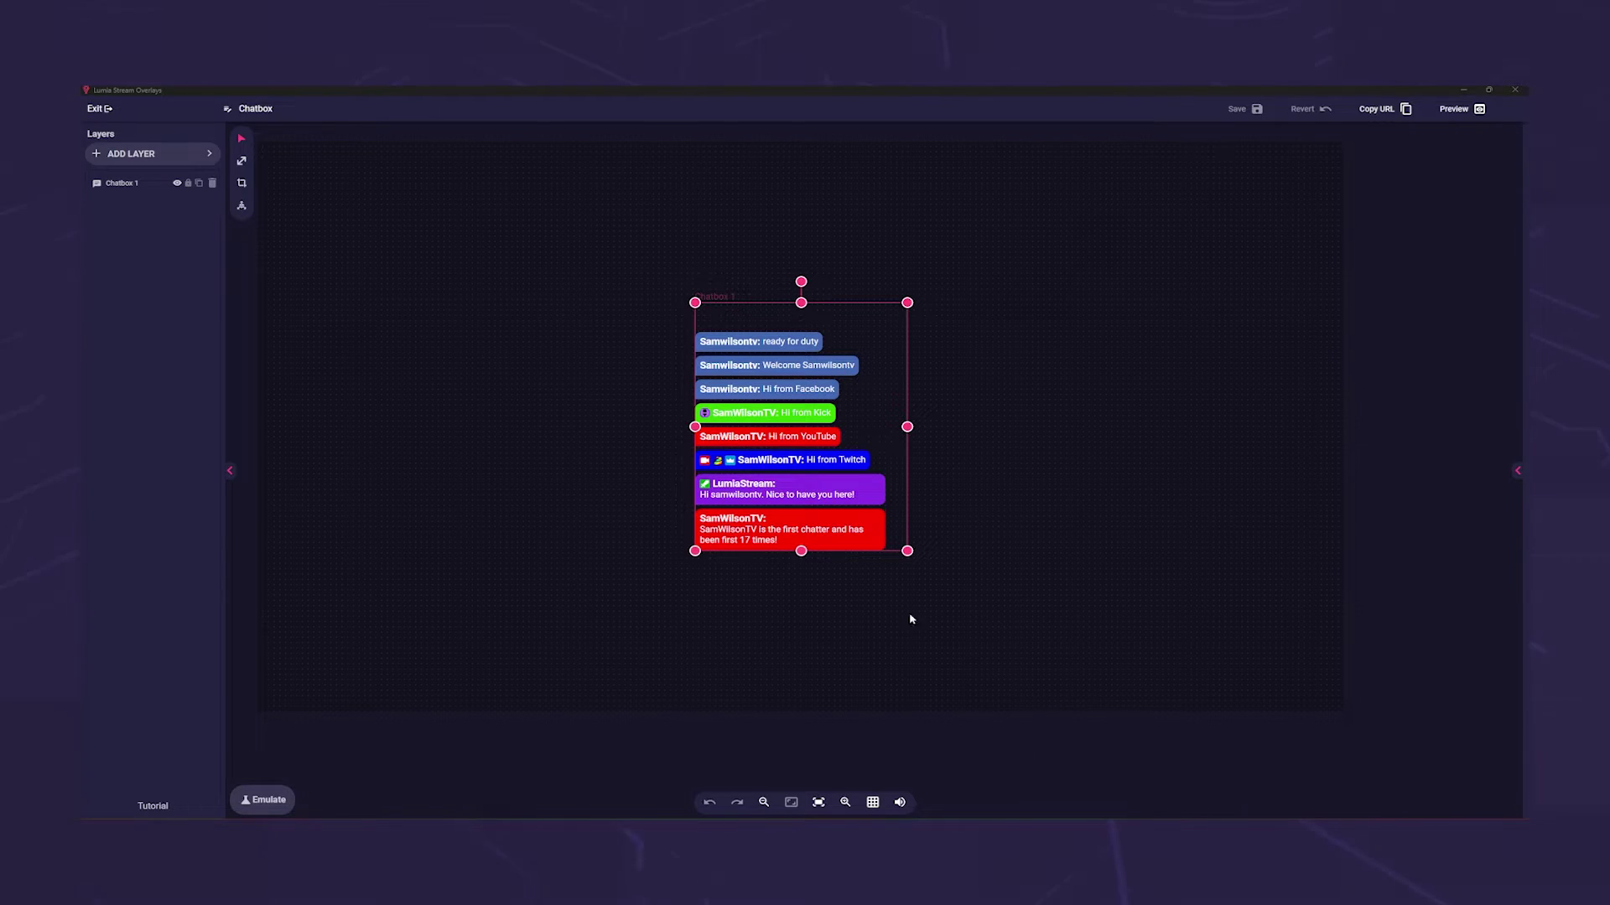
left_click_drag(907, 551, 971, 608)
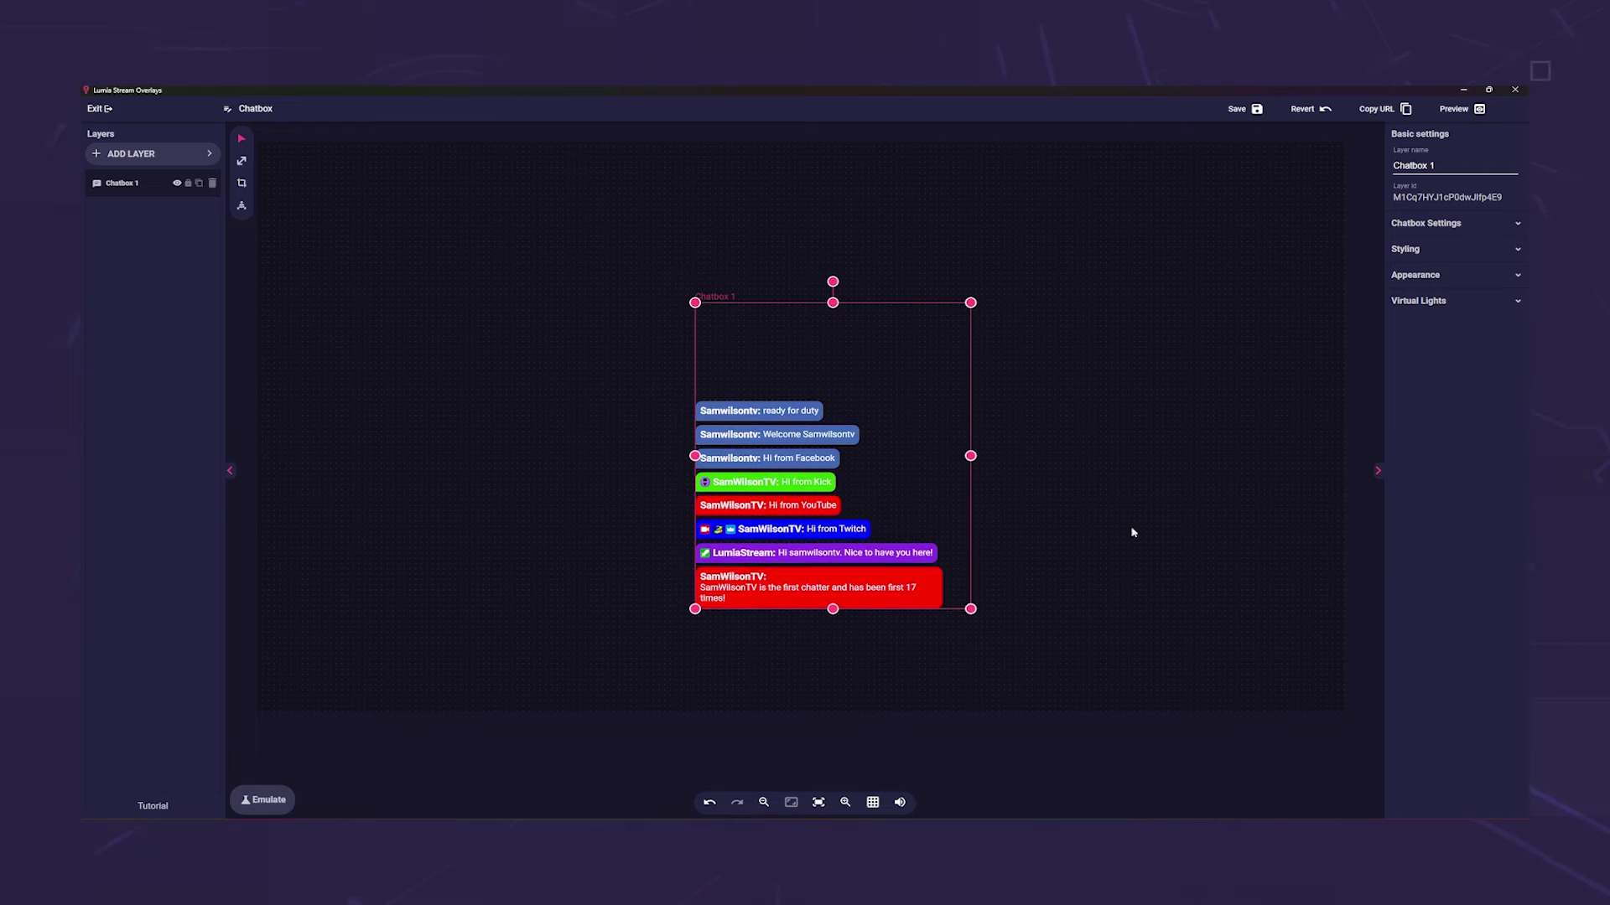
left_click(1408, 226)
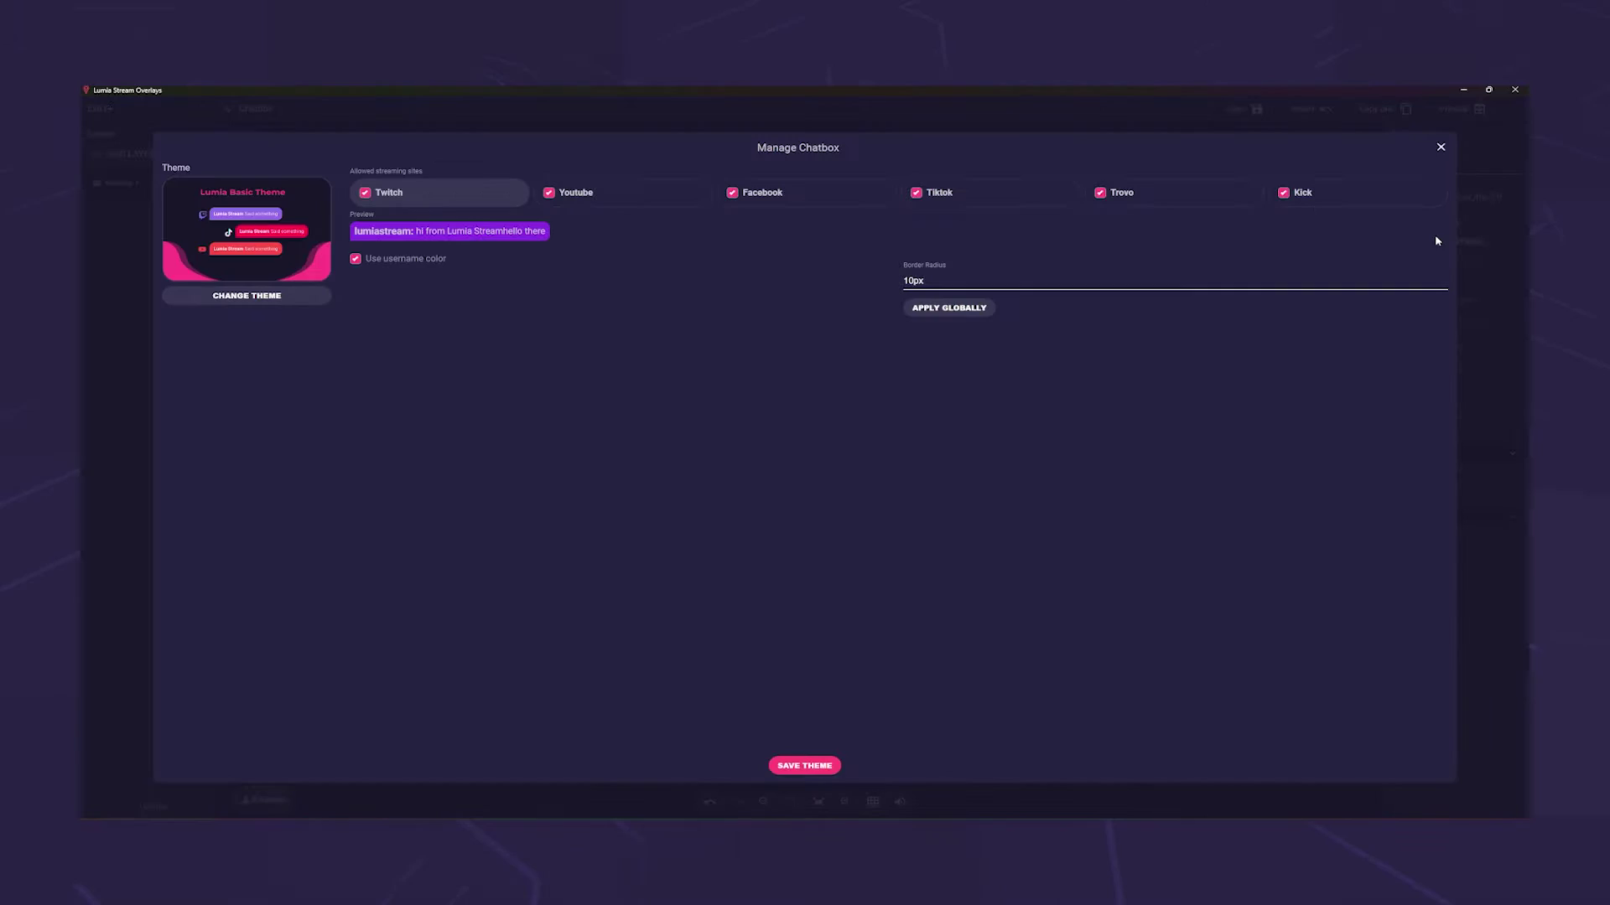
Browse the chatbox themes, then turn off Use username color.
left_click(246, 295)
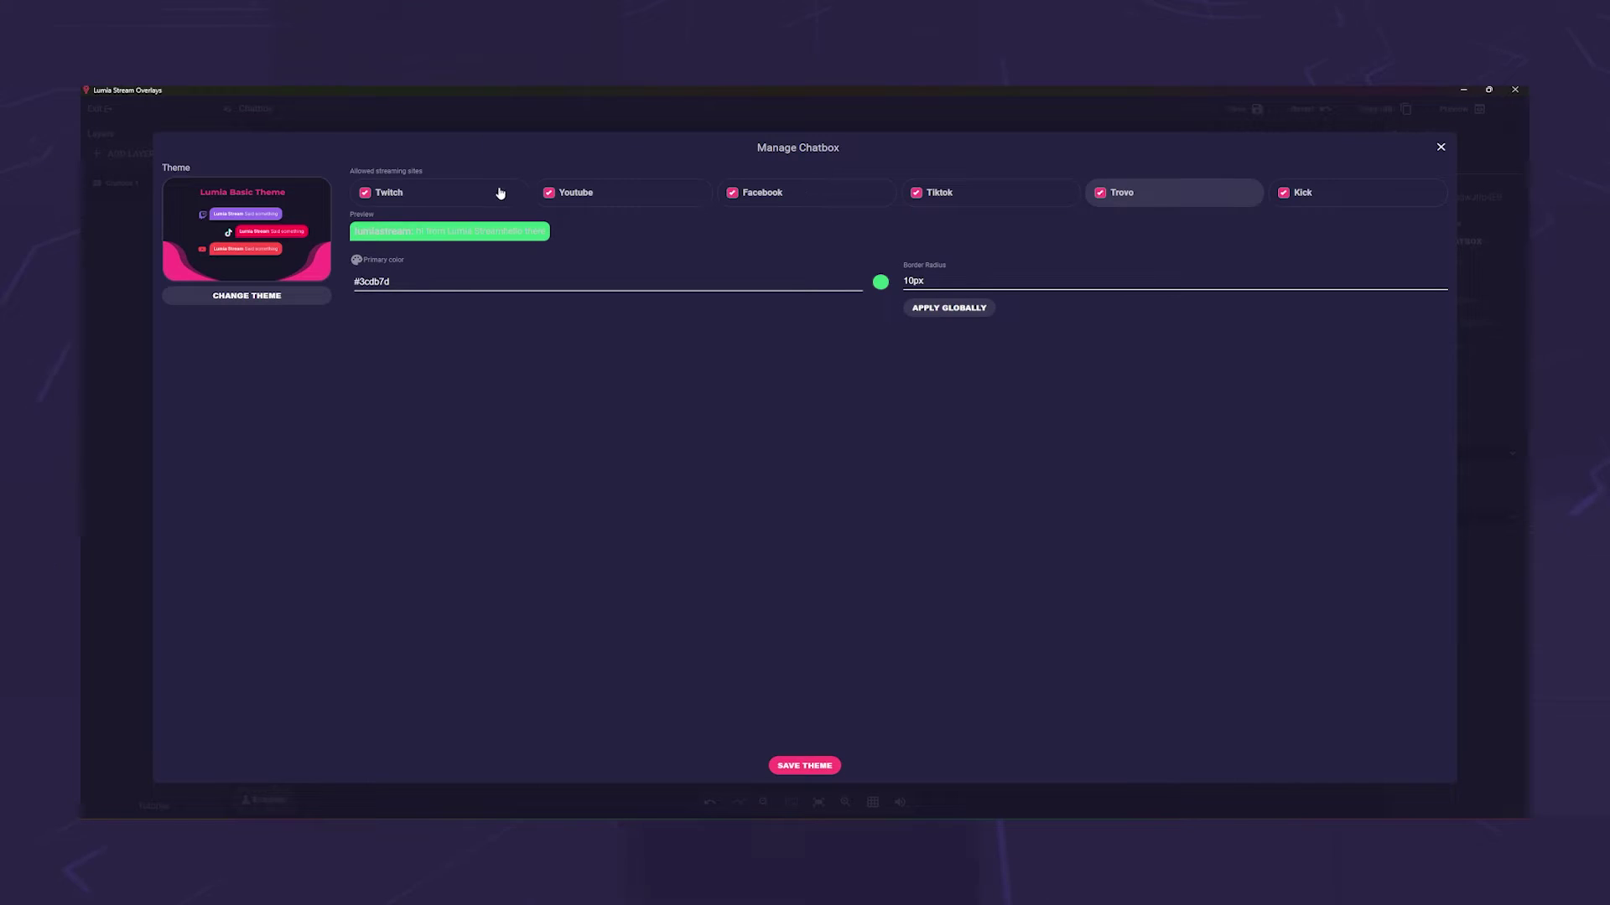
left_click(503, 193)
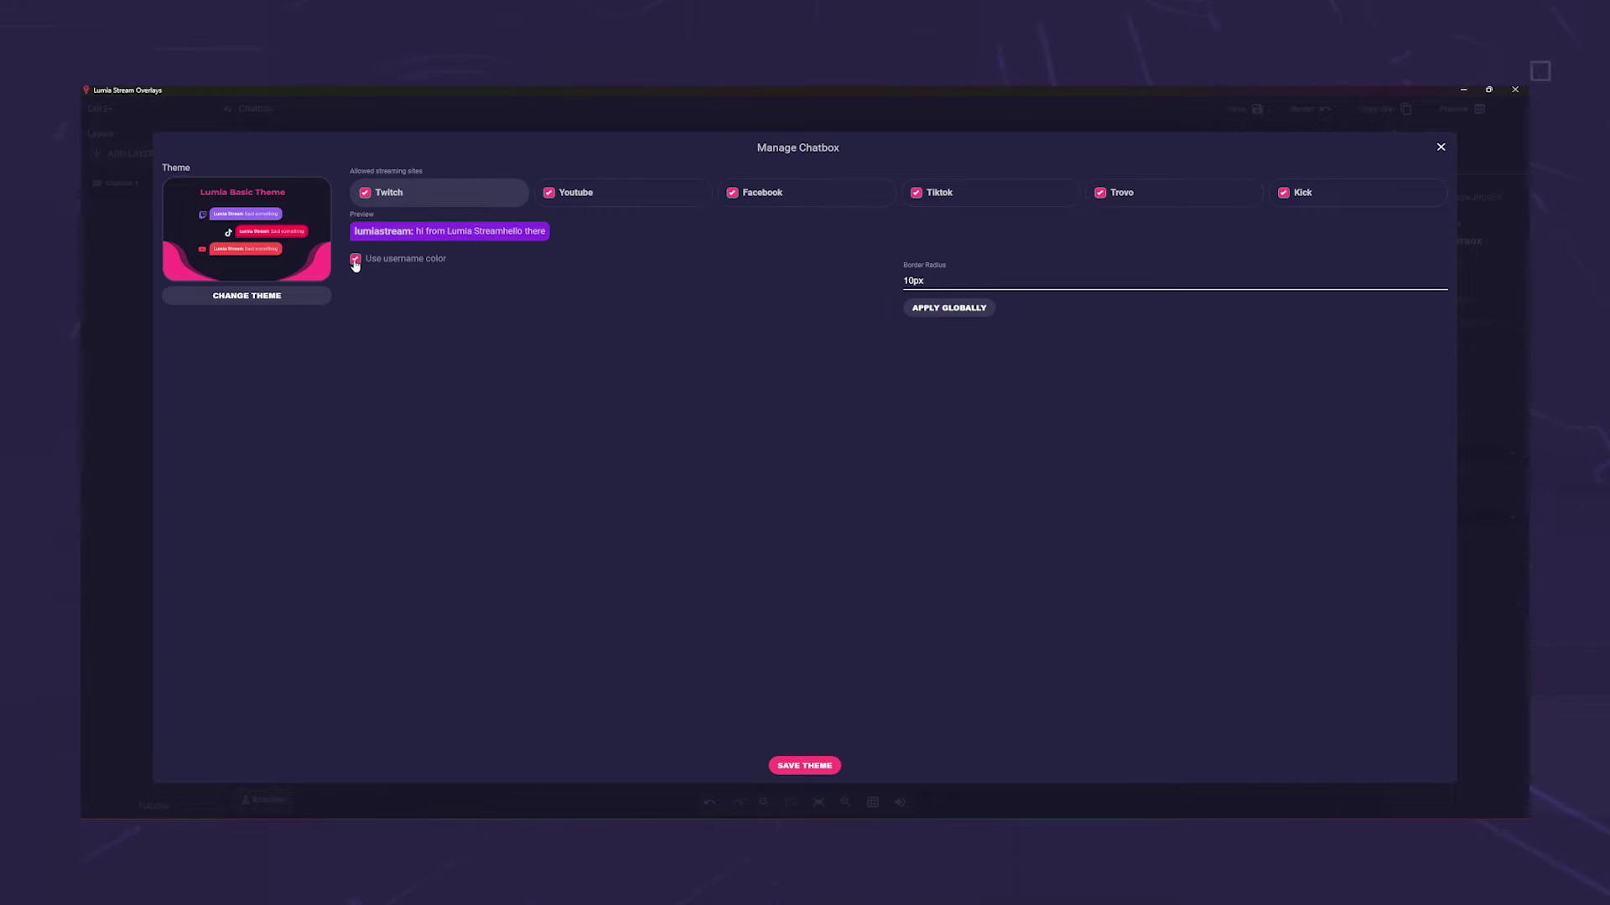
left_click(355, 260)
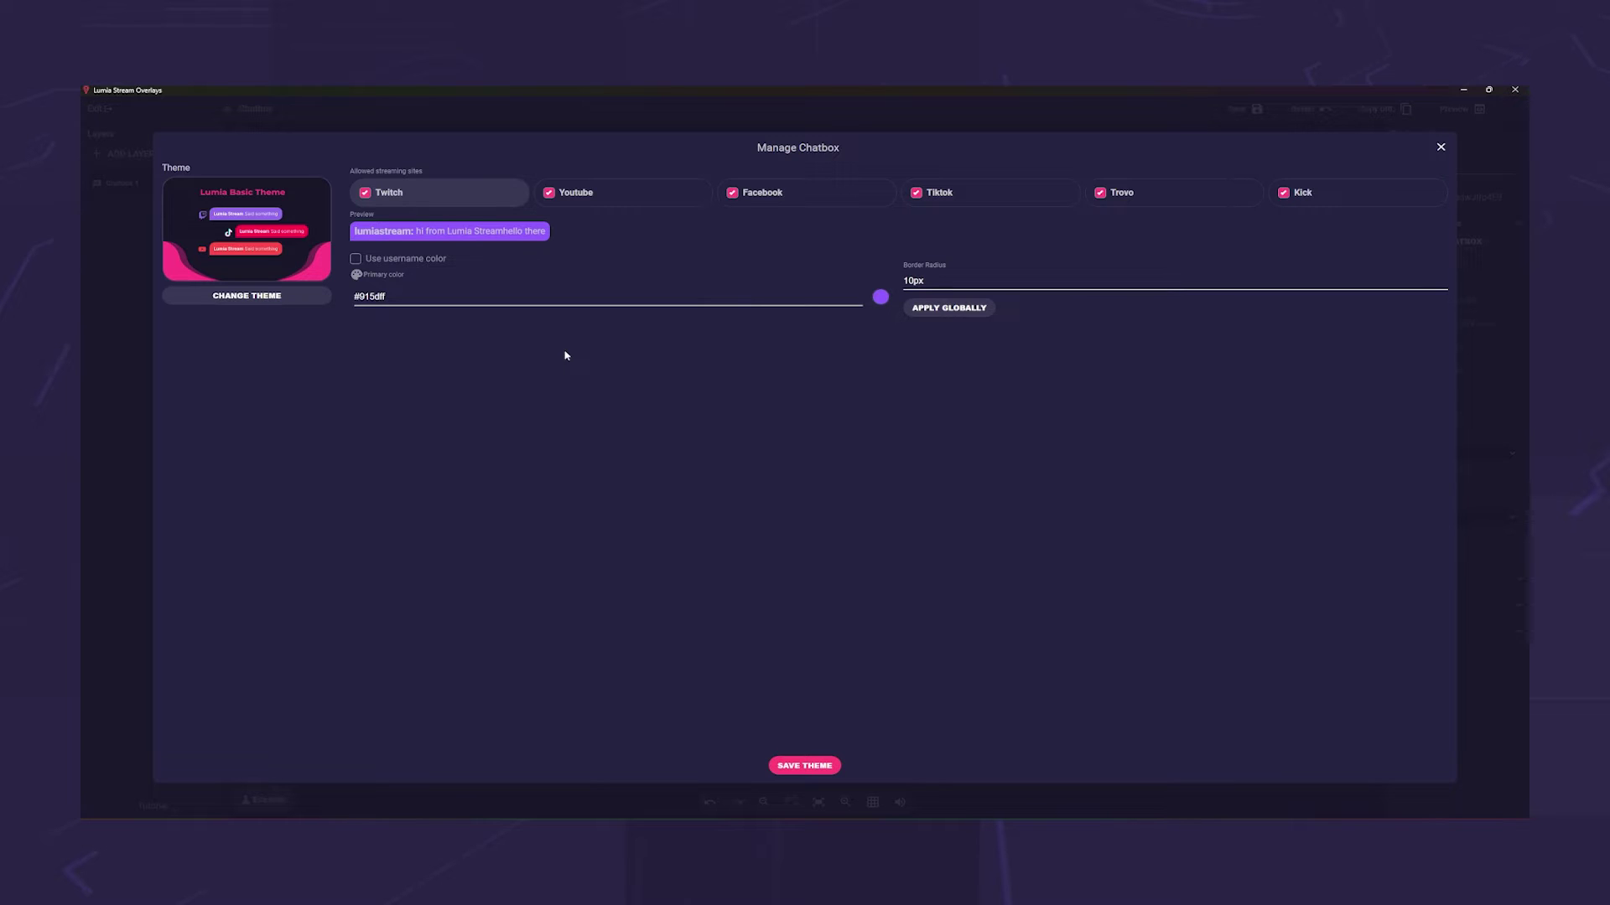
Set bubble colours per platform (red YouTube, blue Facebook, green Kick, pink TikTok) and save the theme.
left_click(629, 196)
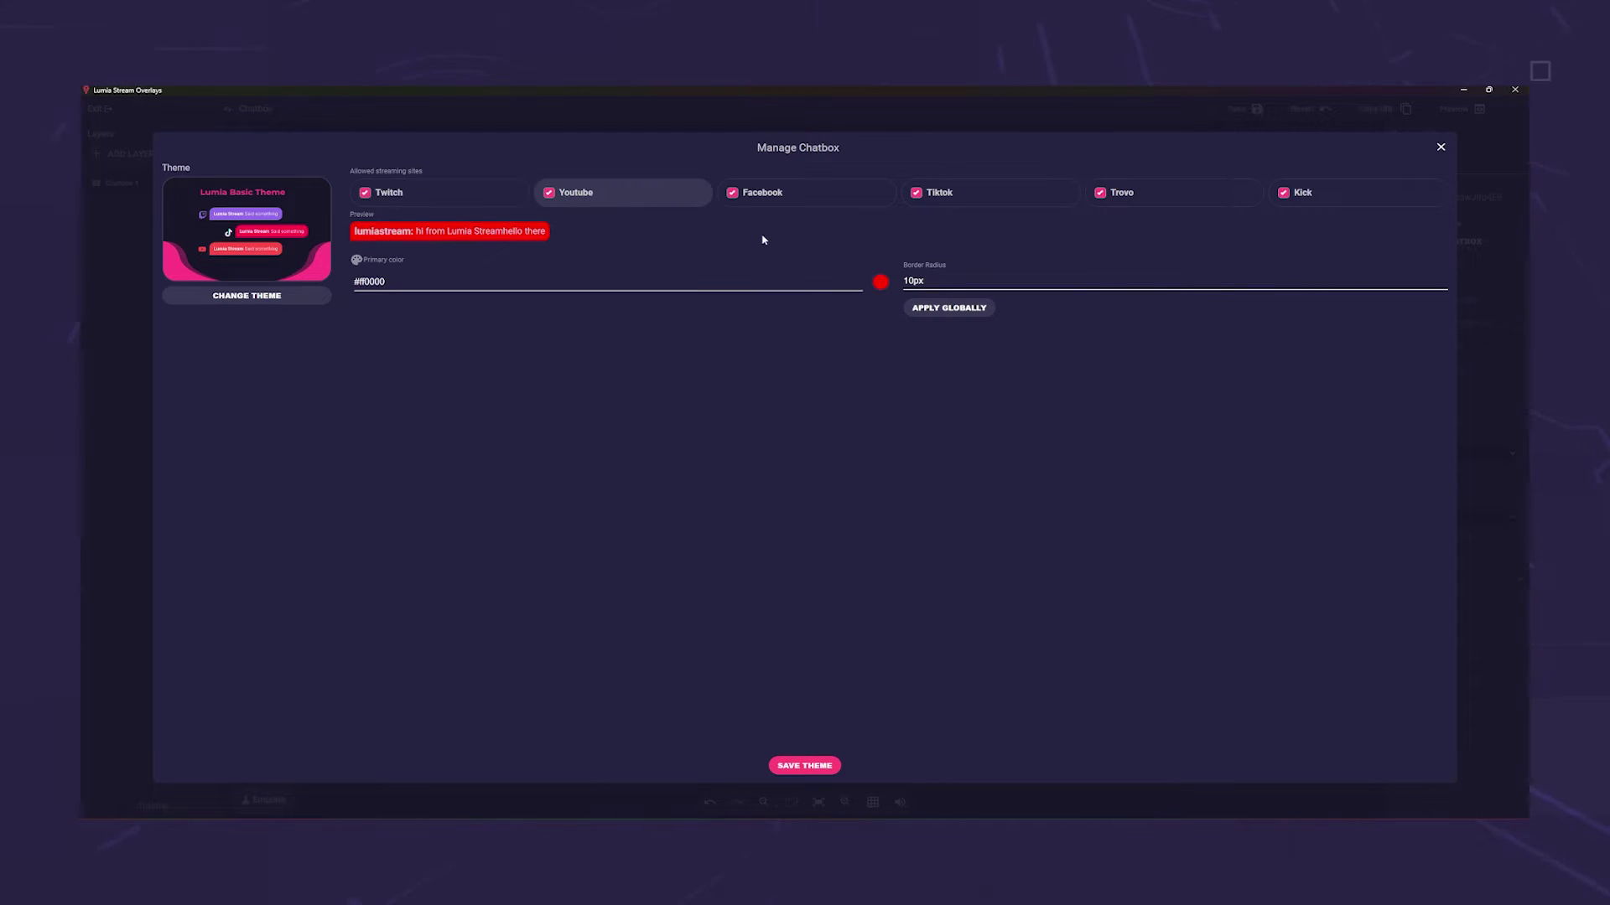
left_click(822, 198)
left_click(1318, 201)
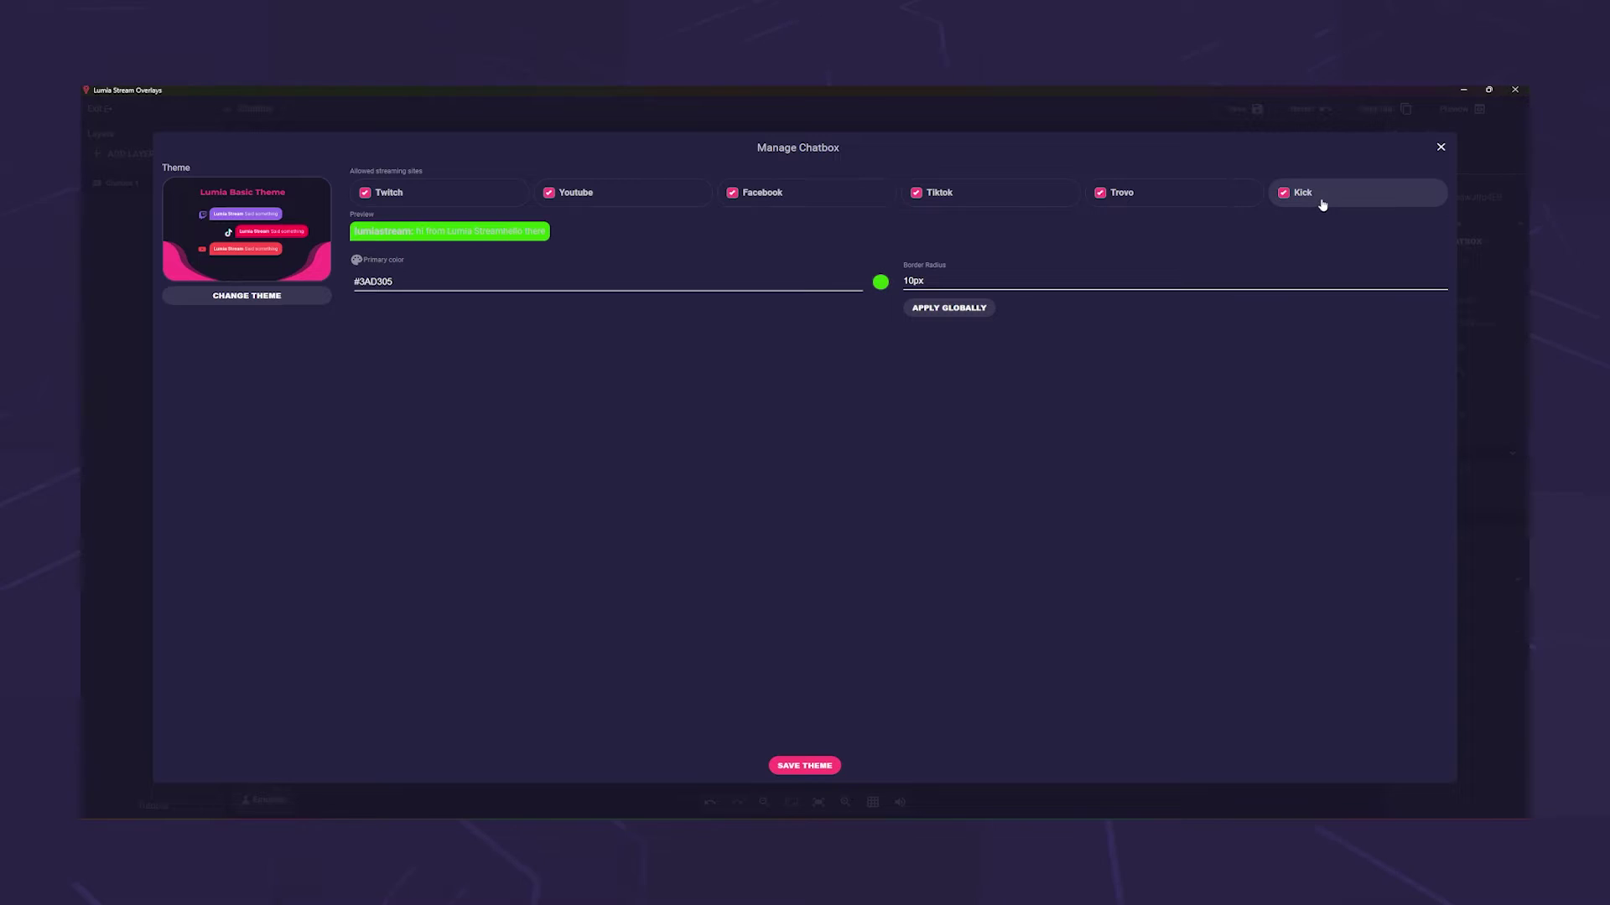
left_click(1183, 200)
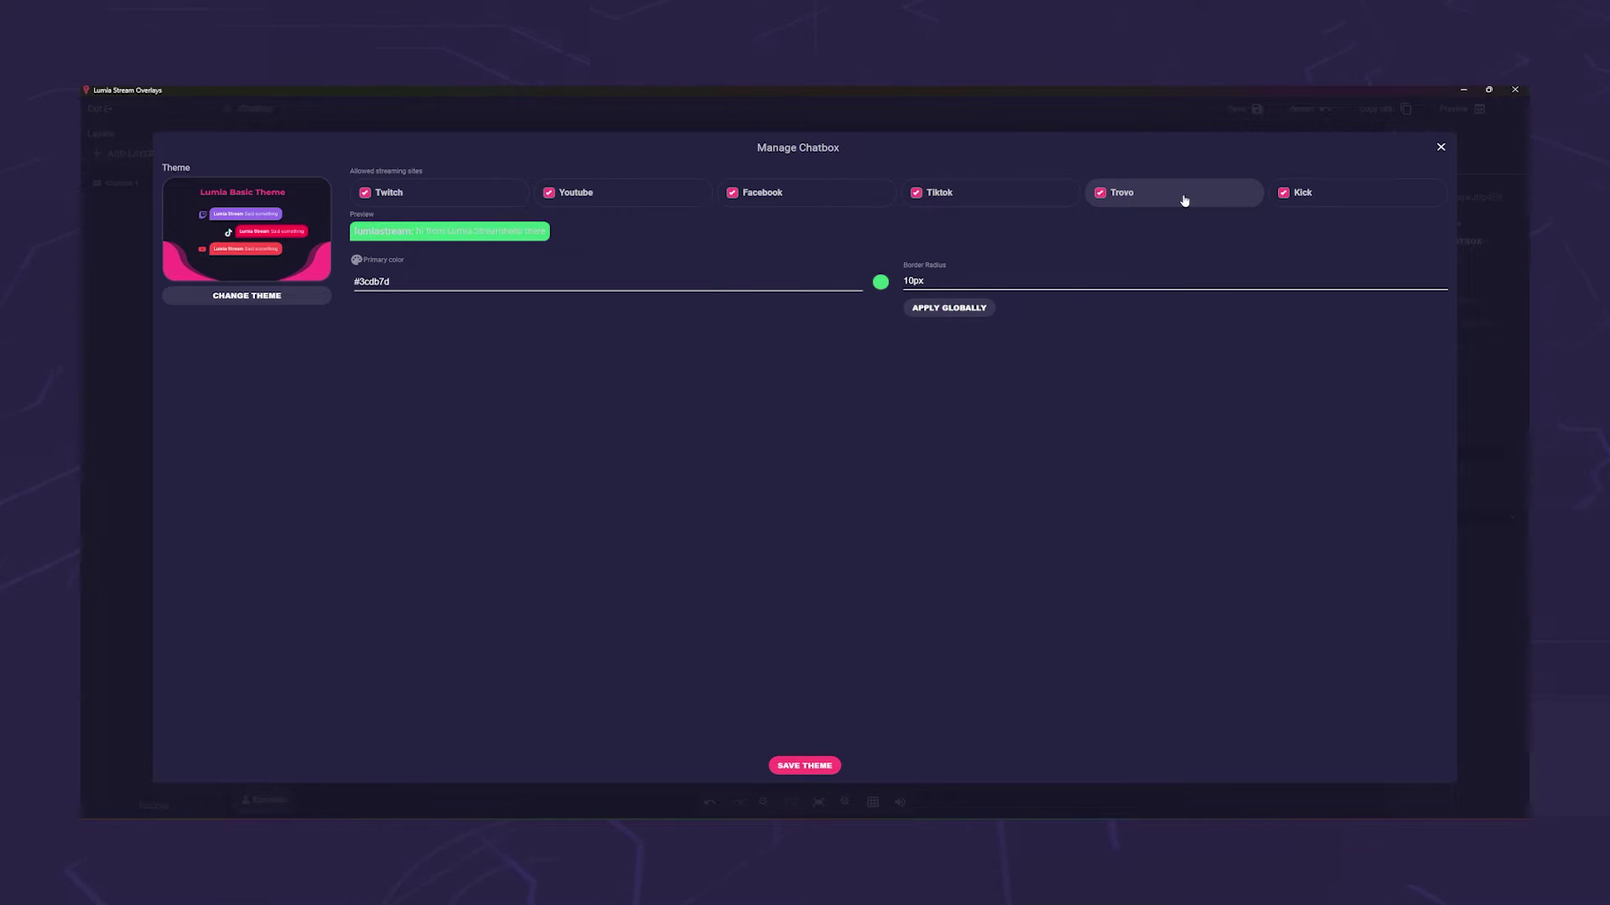
left_click(1034, 198)
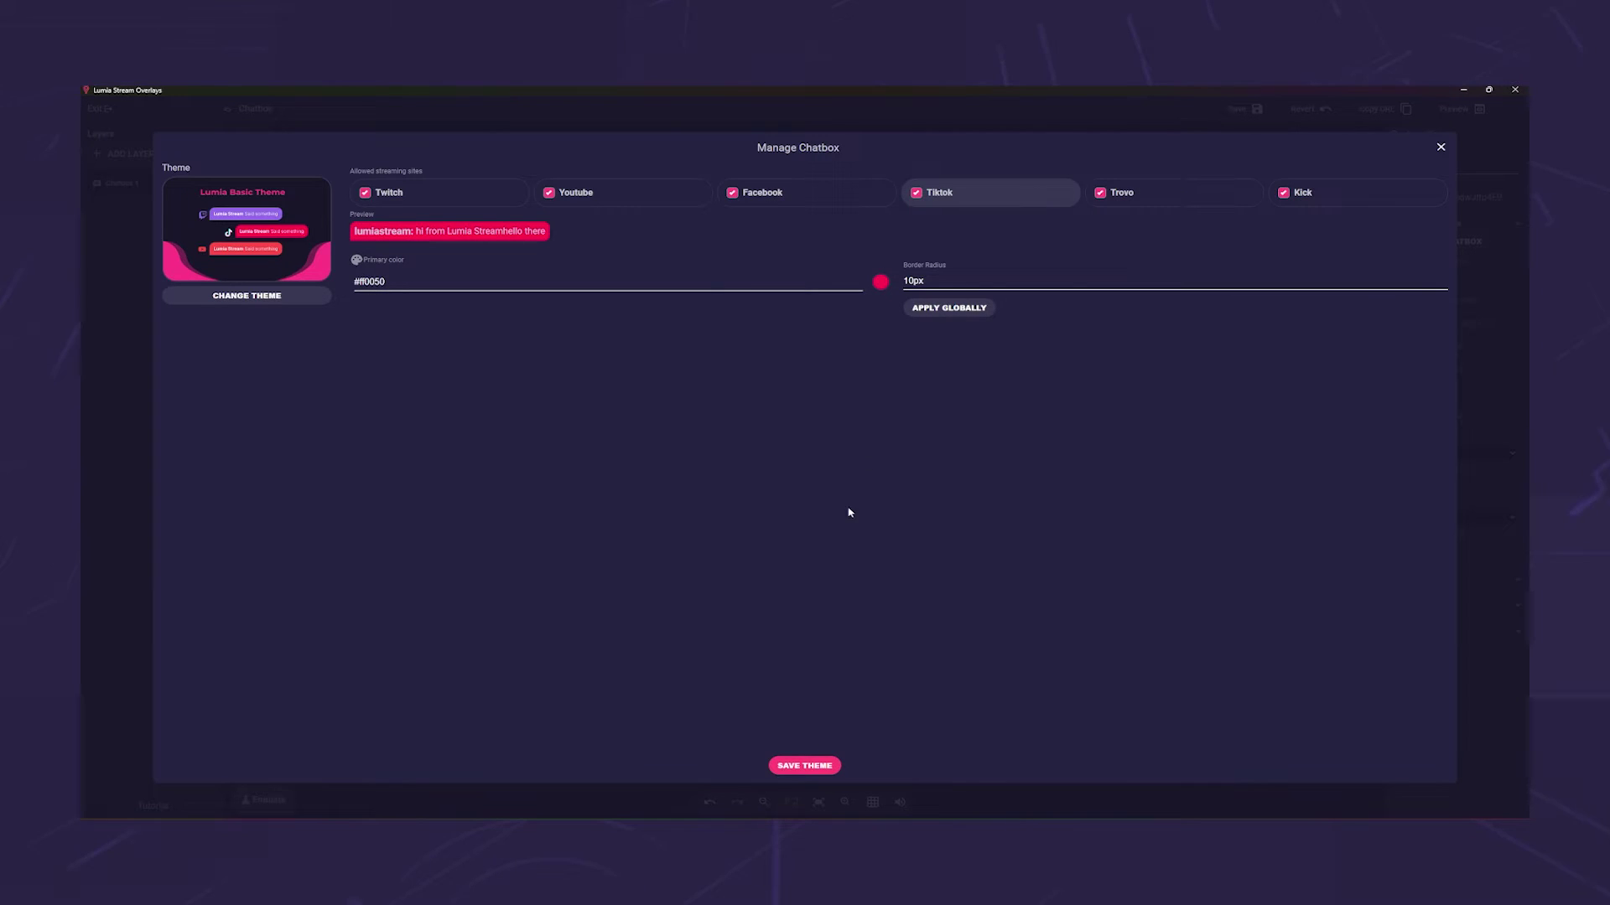
left_click(805, 766)
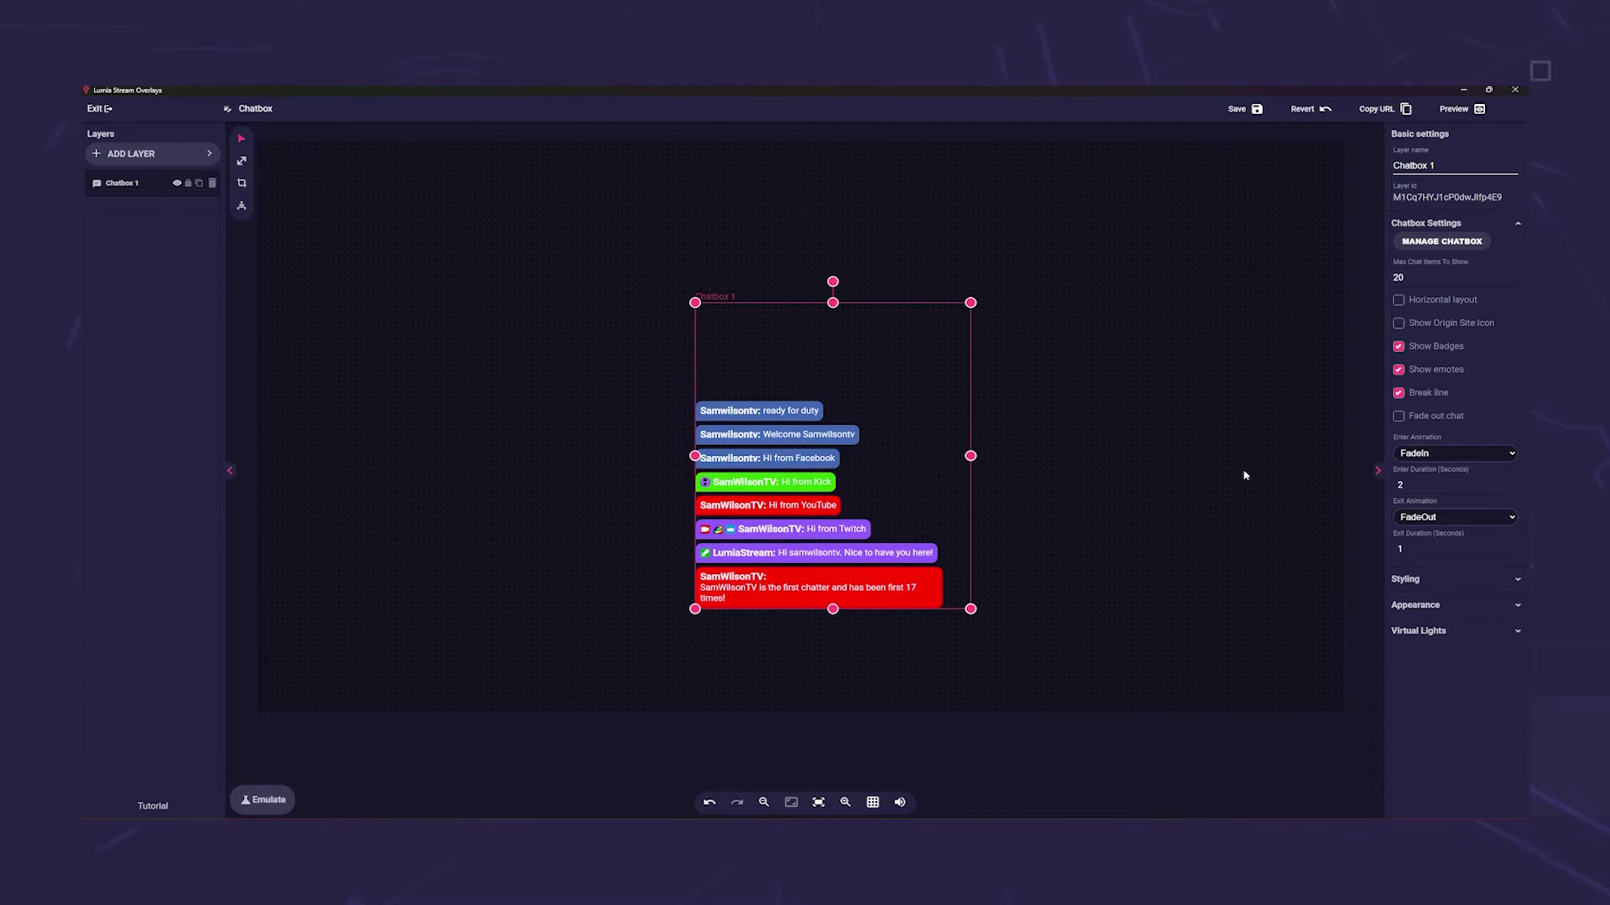
Lay chat out horizontally, widen the layer, show origin-site icons and fade chat after 5 seconds.
left_click(1398, 299)
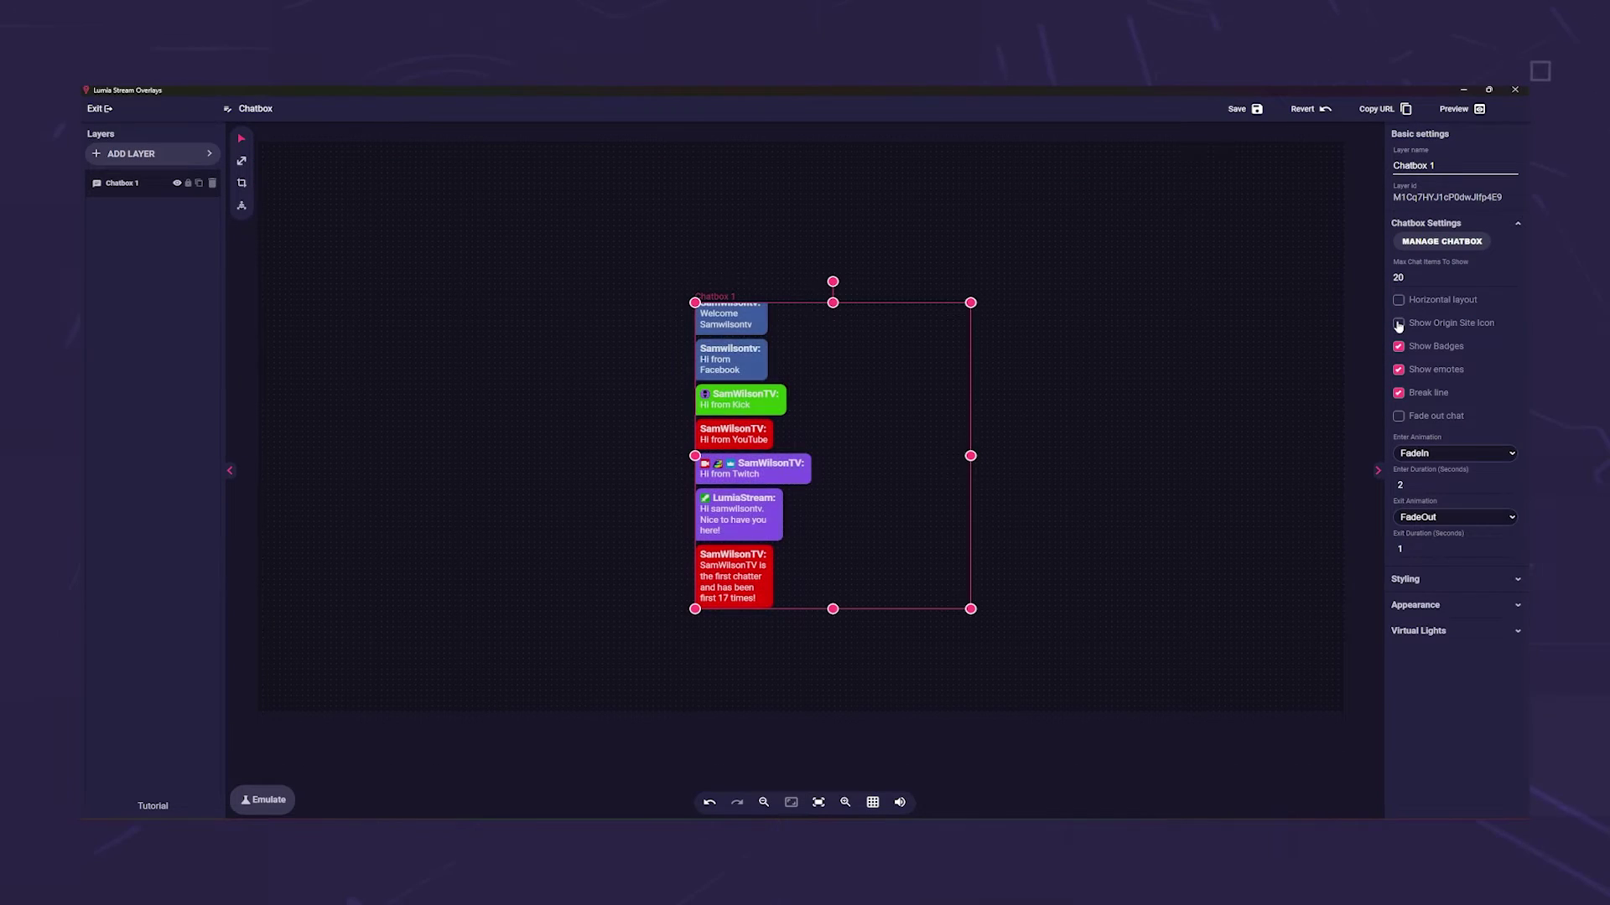
mouse_move(970, 455)
left_mouse_down()
mouse_move(1042, 455)
mouse_move(1004, 455)
left_mouse_up()
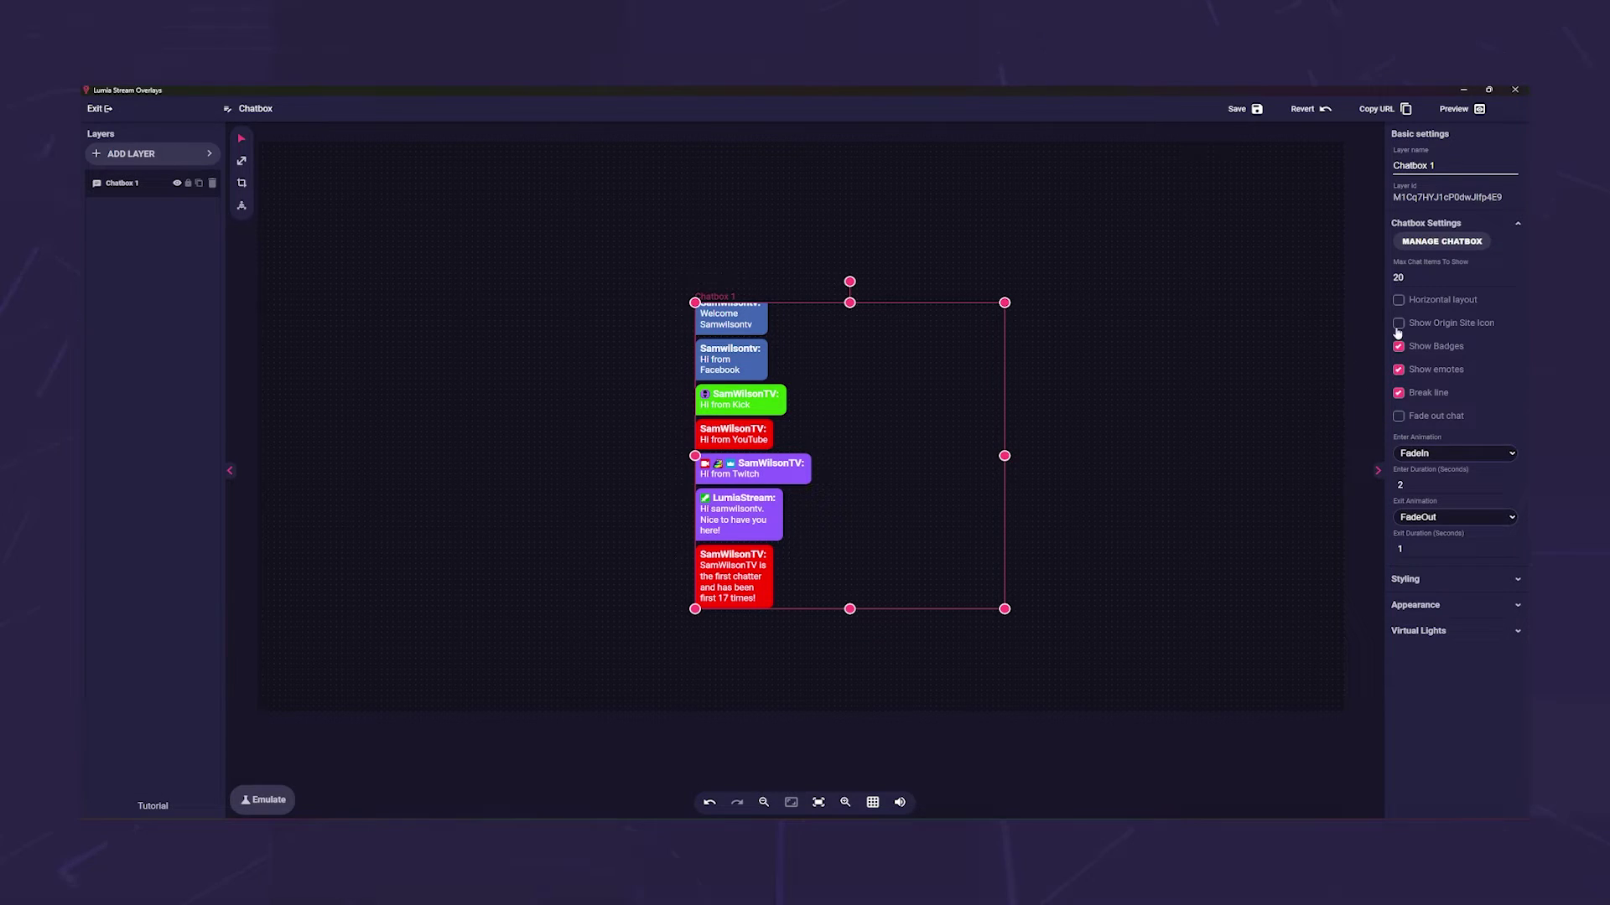
left_click(1398, 324)
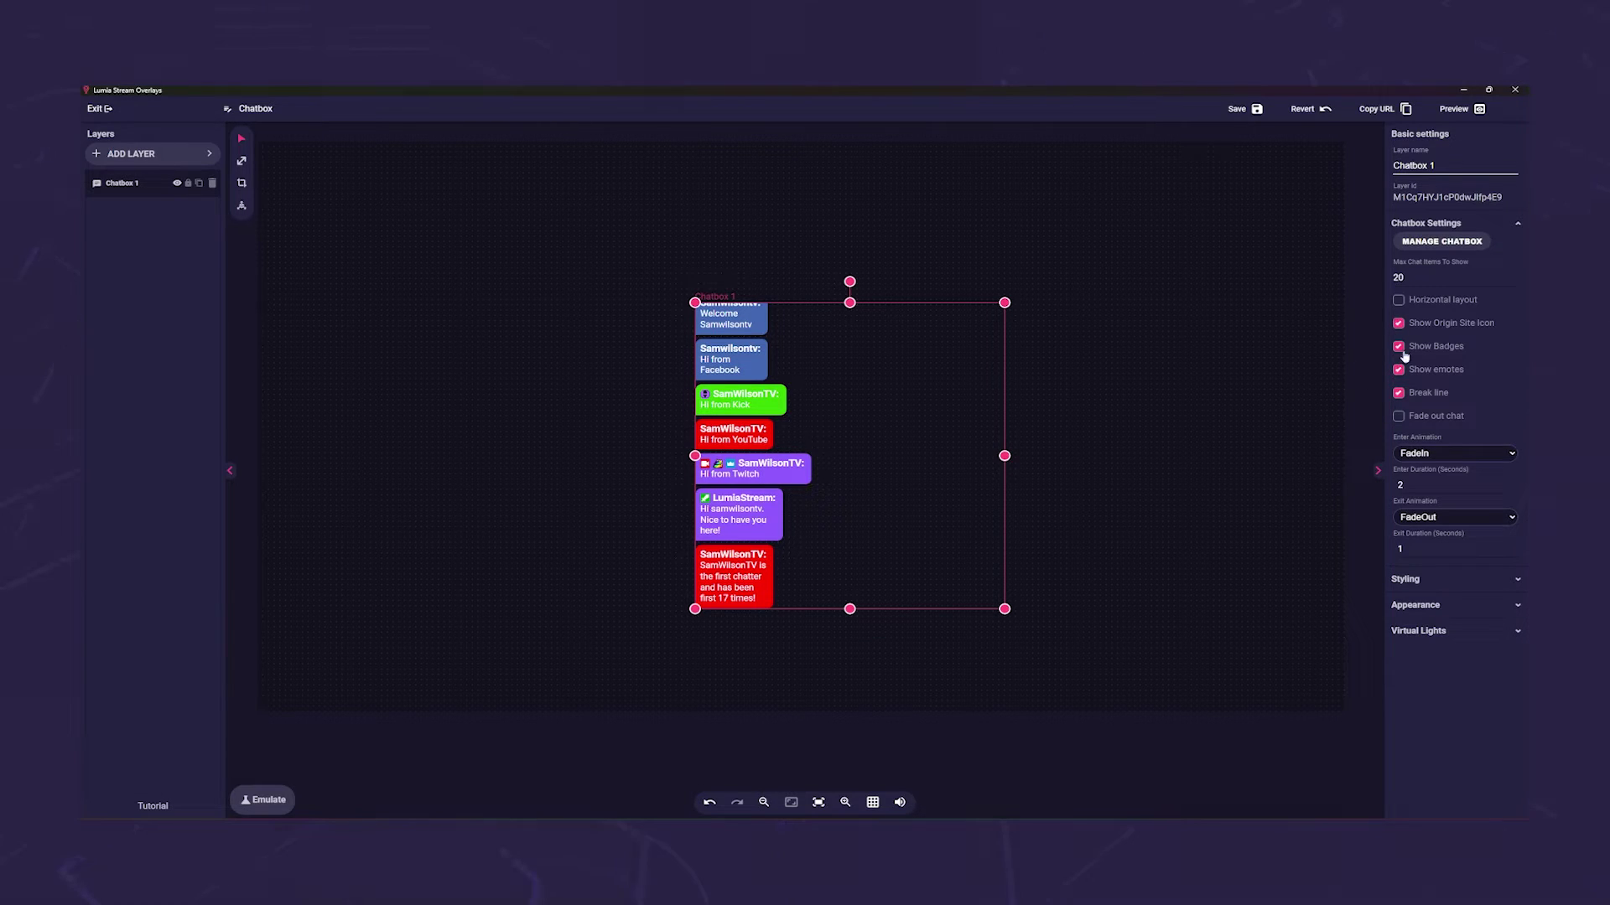
left_click(1398, 417)
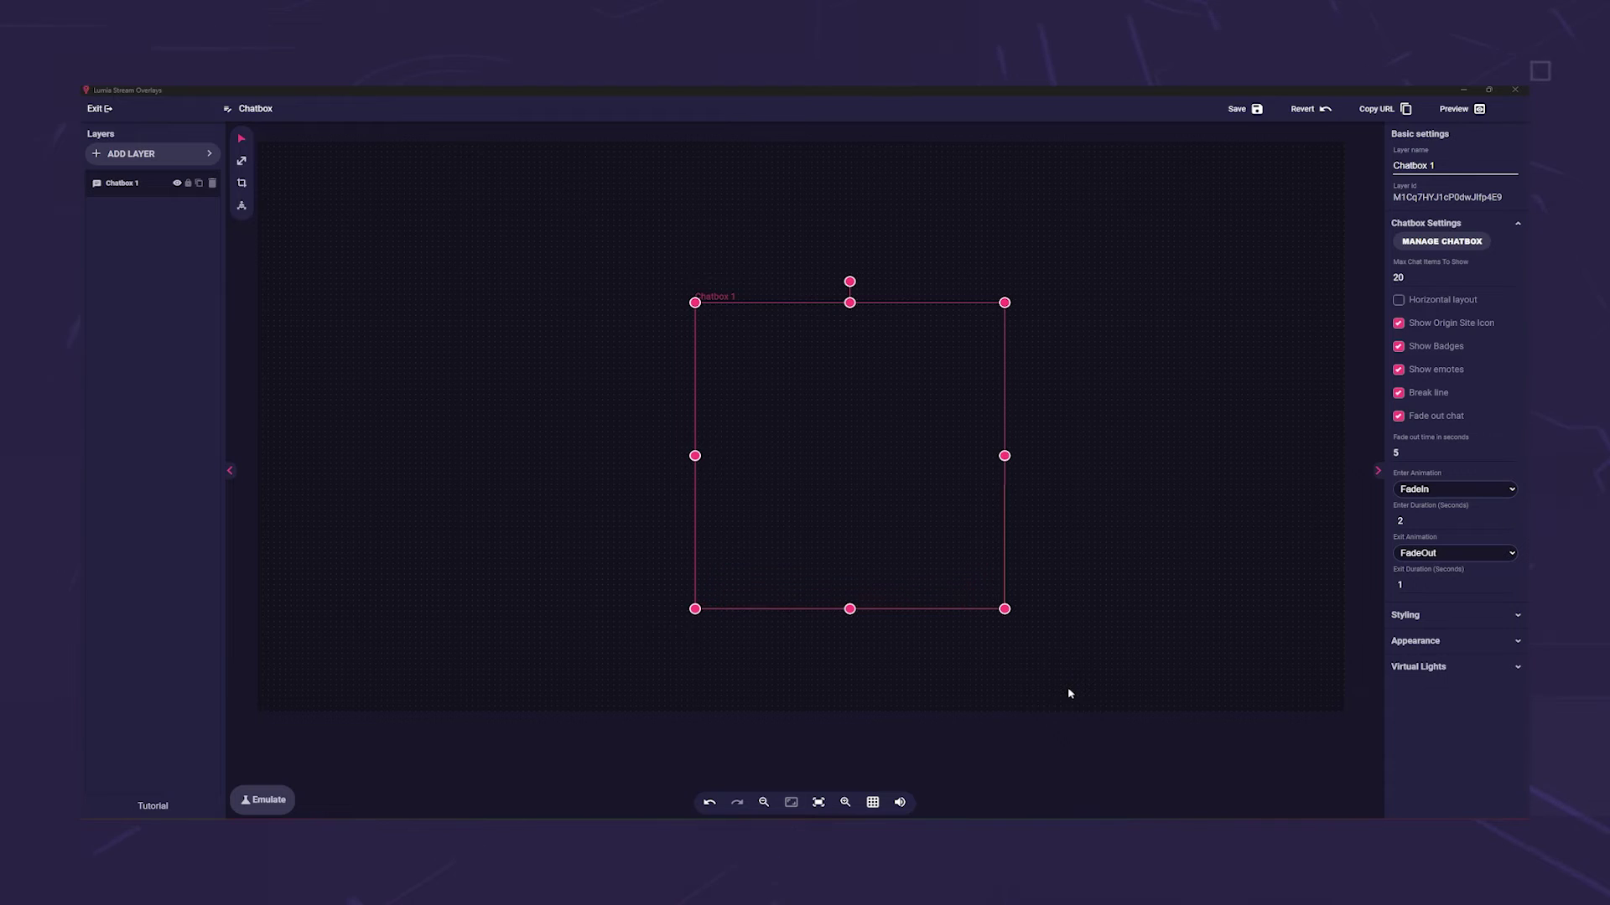
Turn off chat fade-out, save the chatbox overlay, and maximize the dashboard.
left_click(1399, 415)
left_click(1247, 118)
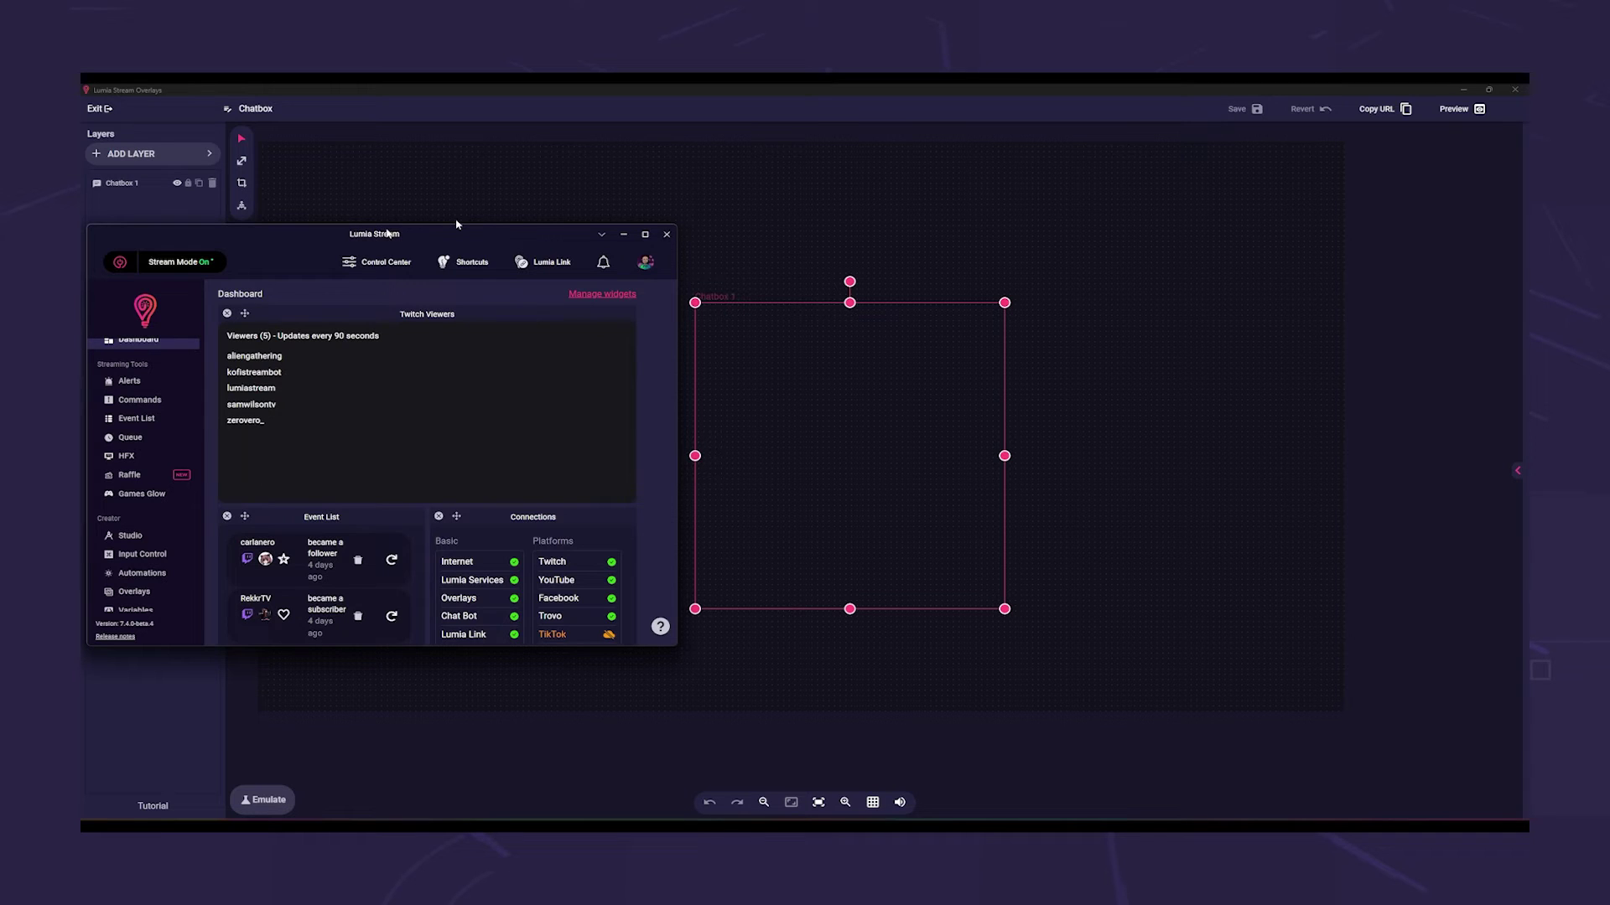
double_click(457, 225)
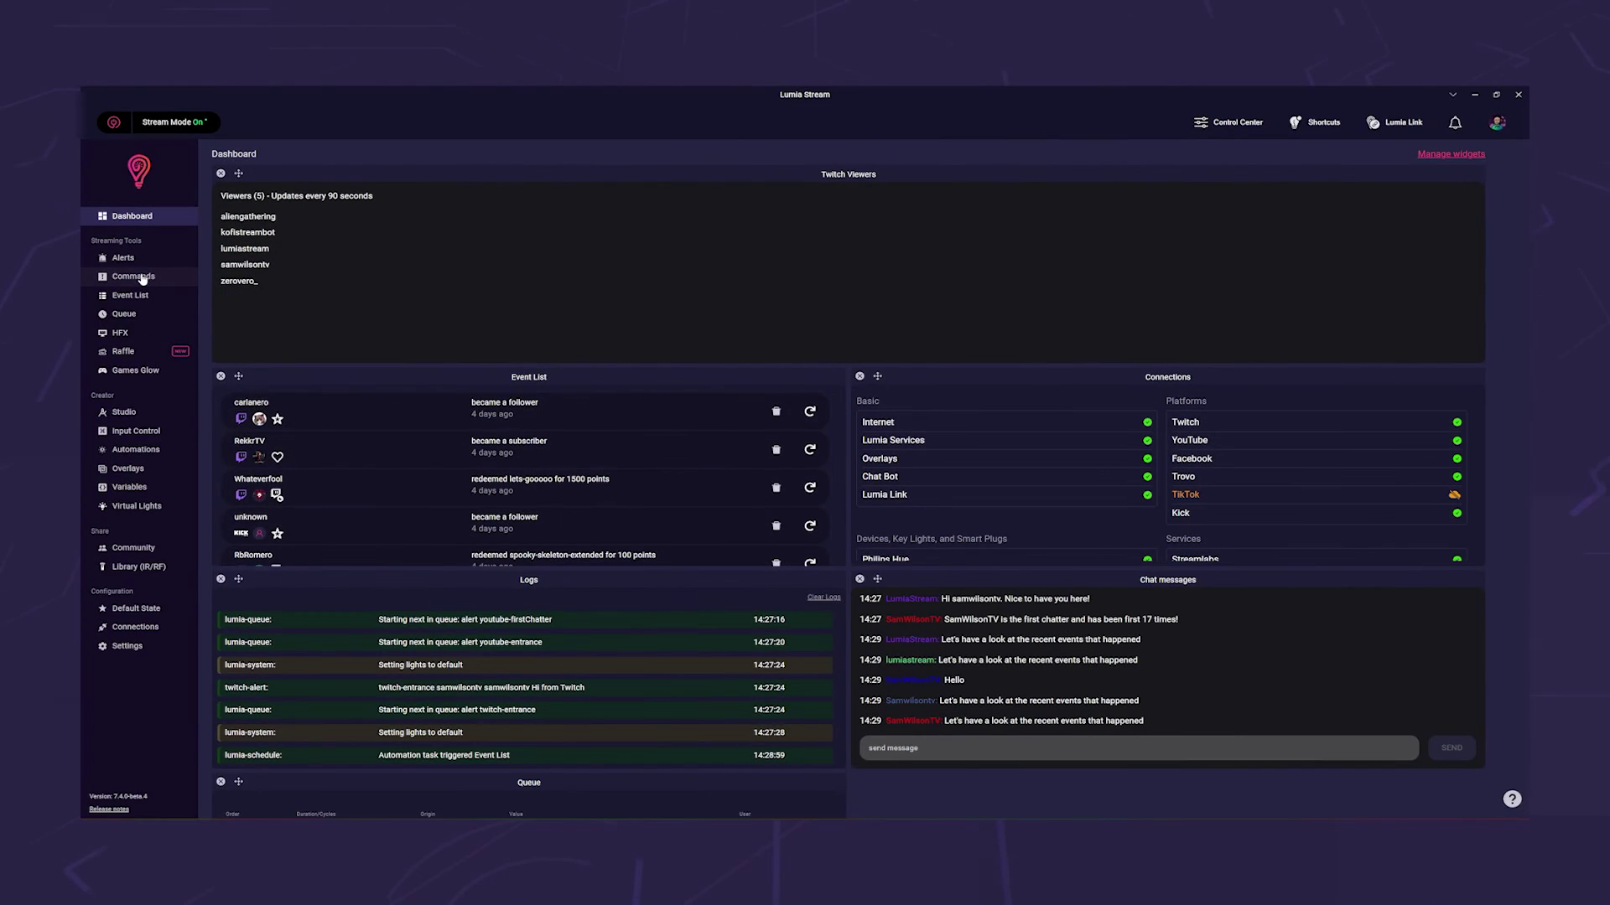
Switch off Show Chat Bot in Overlays under Chat Bot Settings and refresh.
left_click(142, 277)
left_click(139, 285)
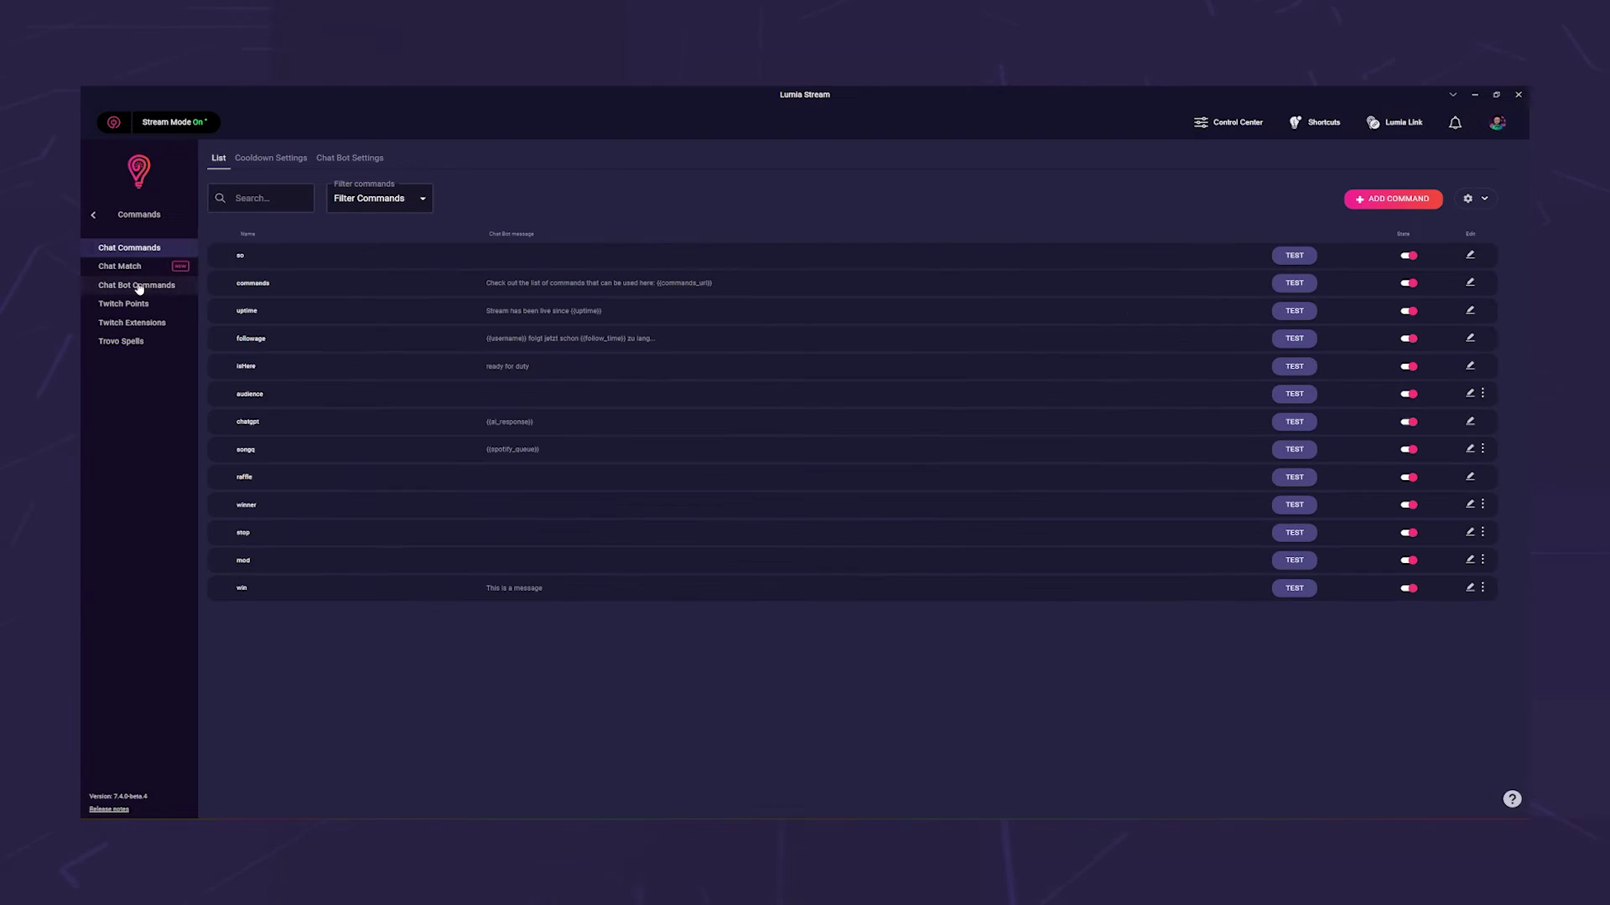
left_click(343, 159)
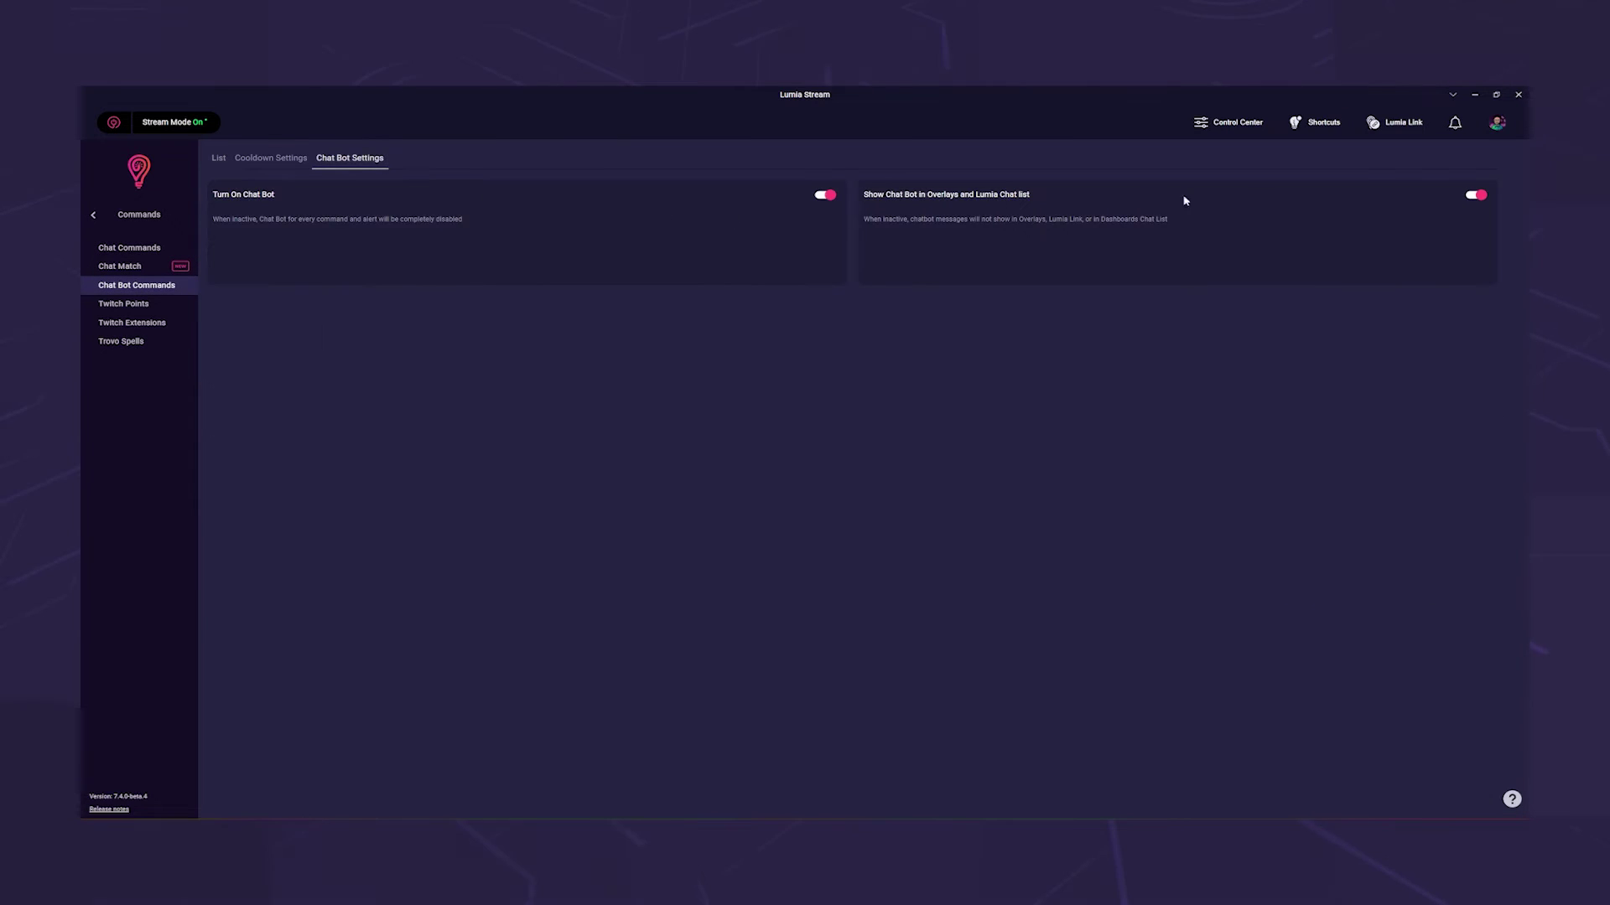
left_click(1477, 196)
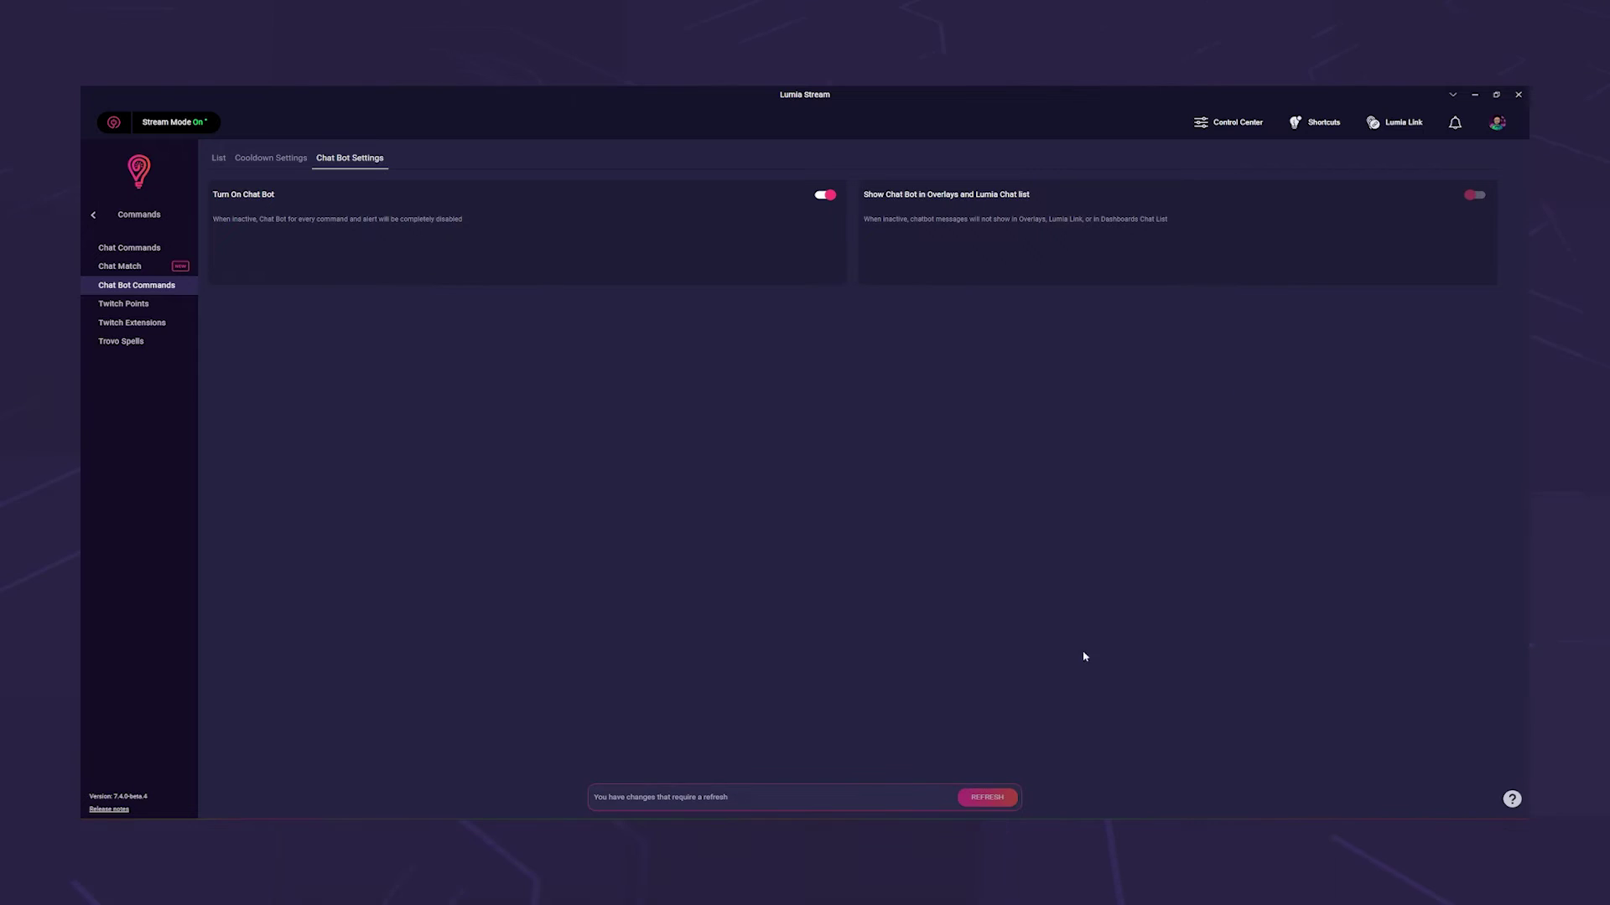
left_click(987, 797)
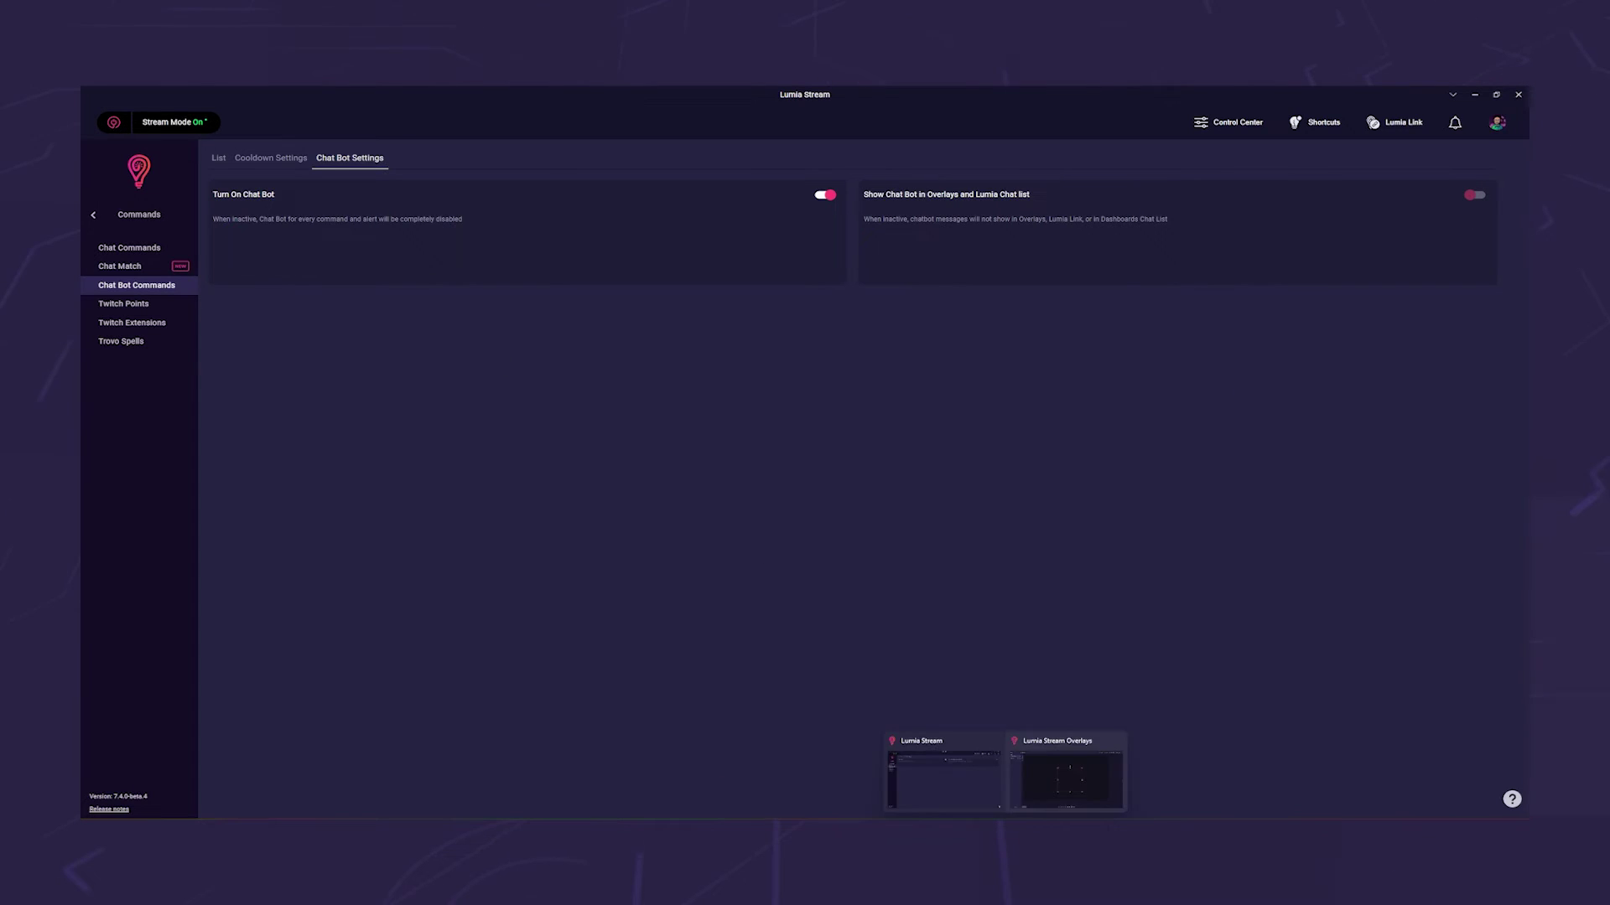
left_click(1081, 767)
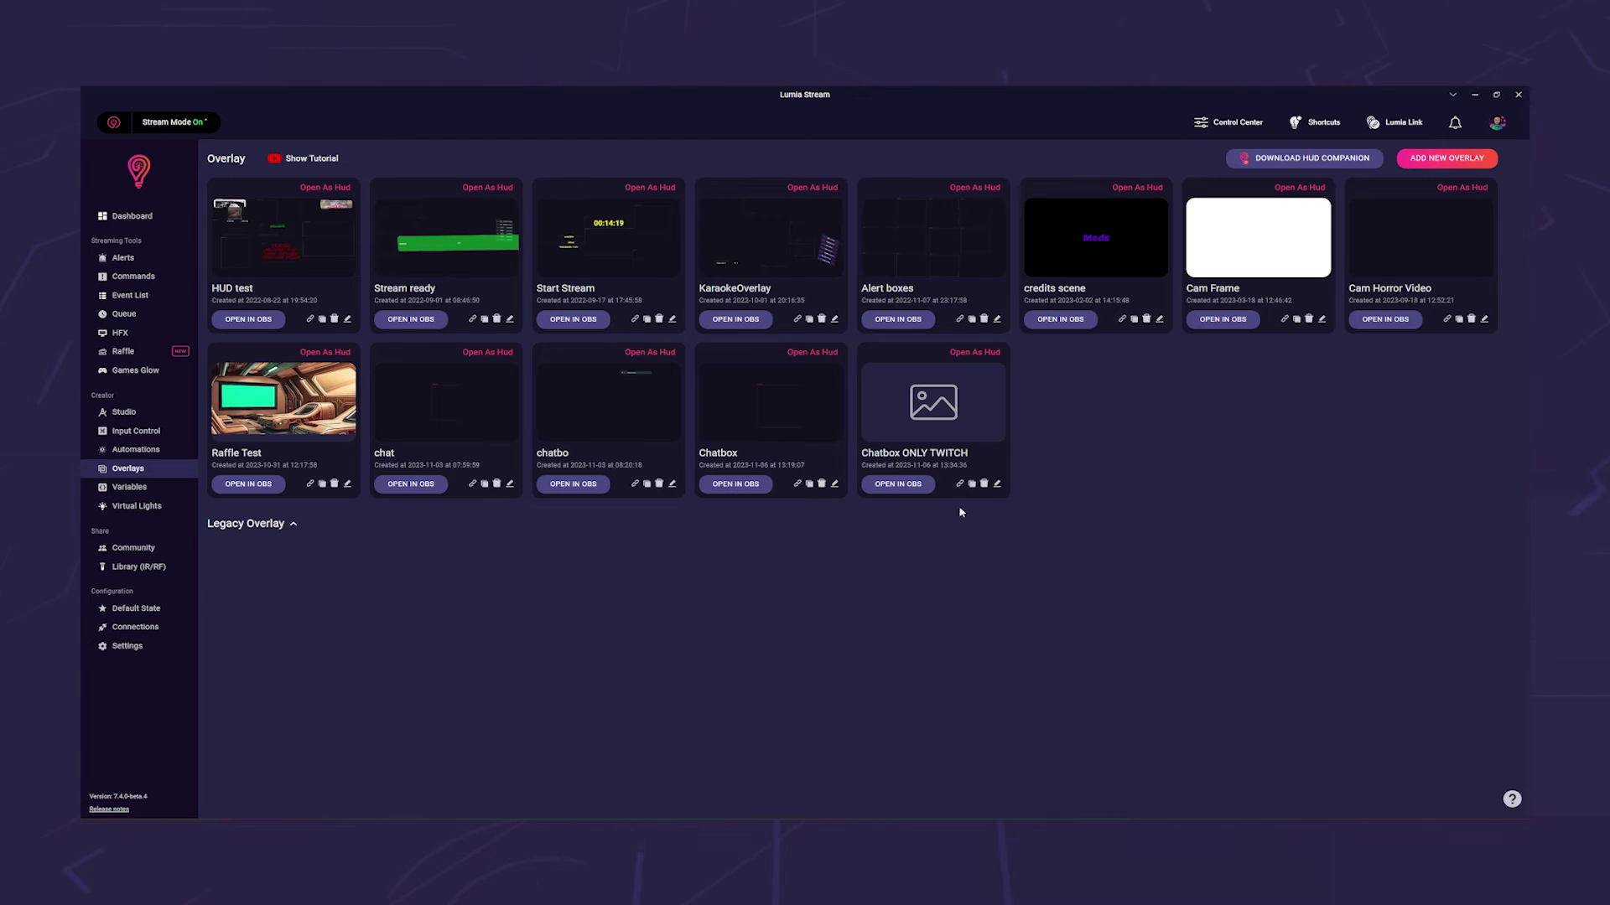
Open the new Chatbox ONLY TWITCH overlay in the editor.
left_click(943, 410)
Add a Streaming Tools chatbox layer and open its theme and platform settings.
left_click(191, 159)
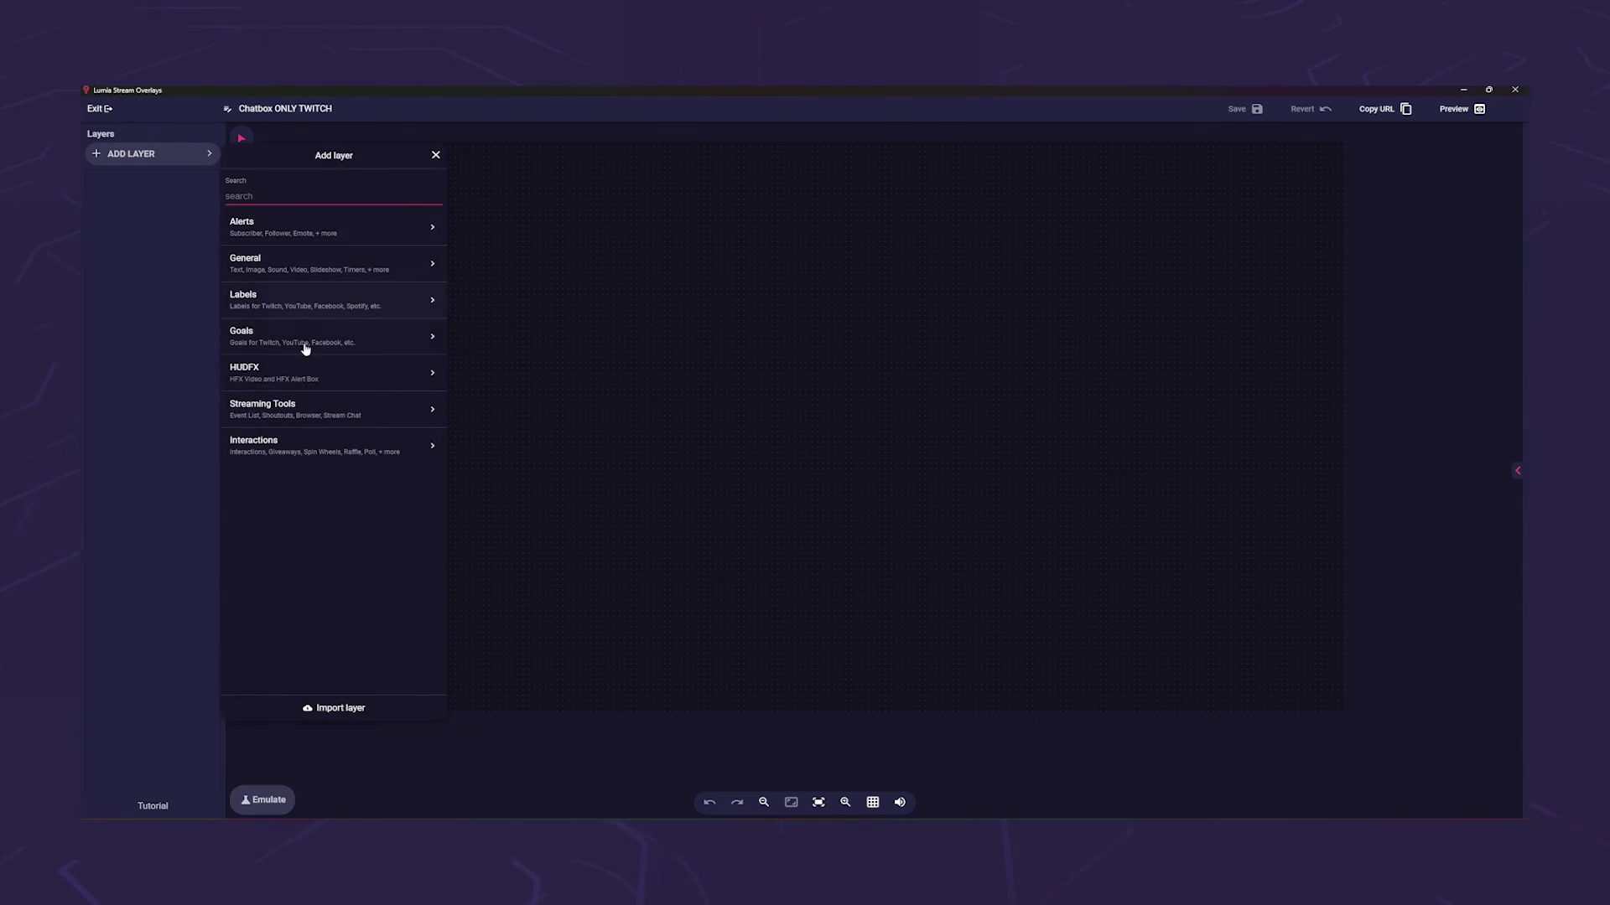
left_click(303, 407)
left_click(298, 279)
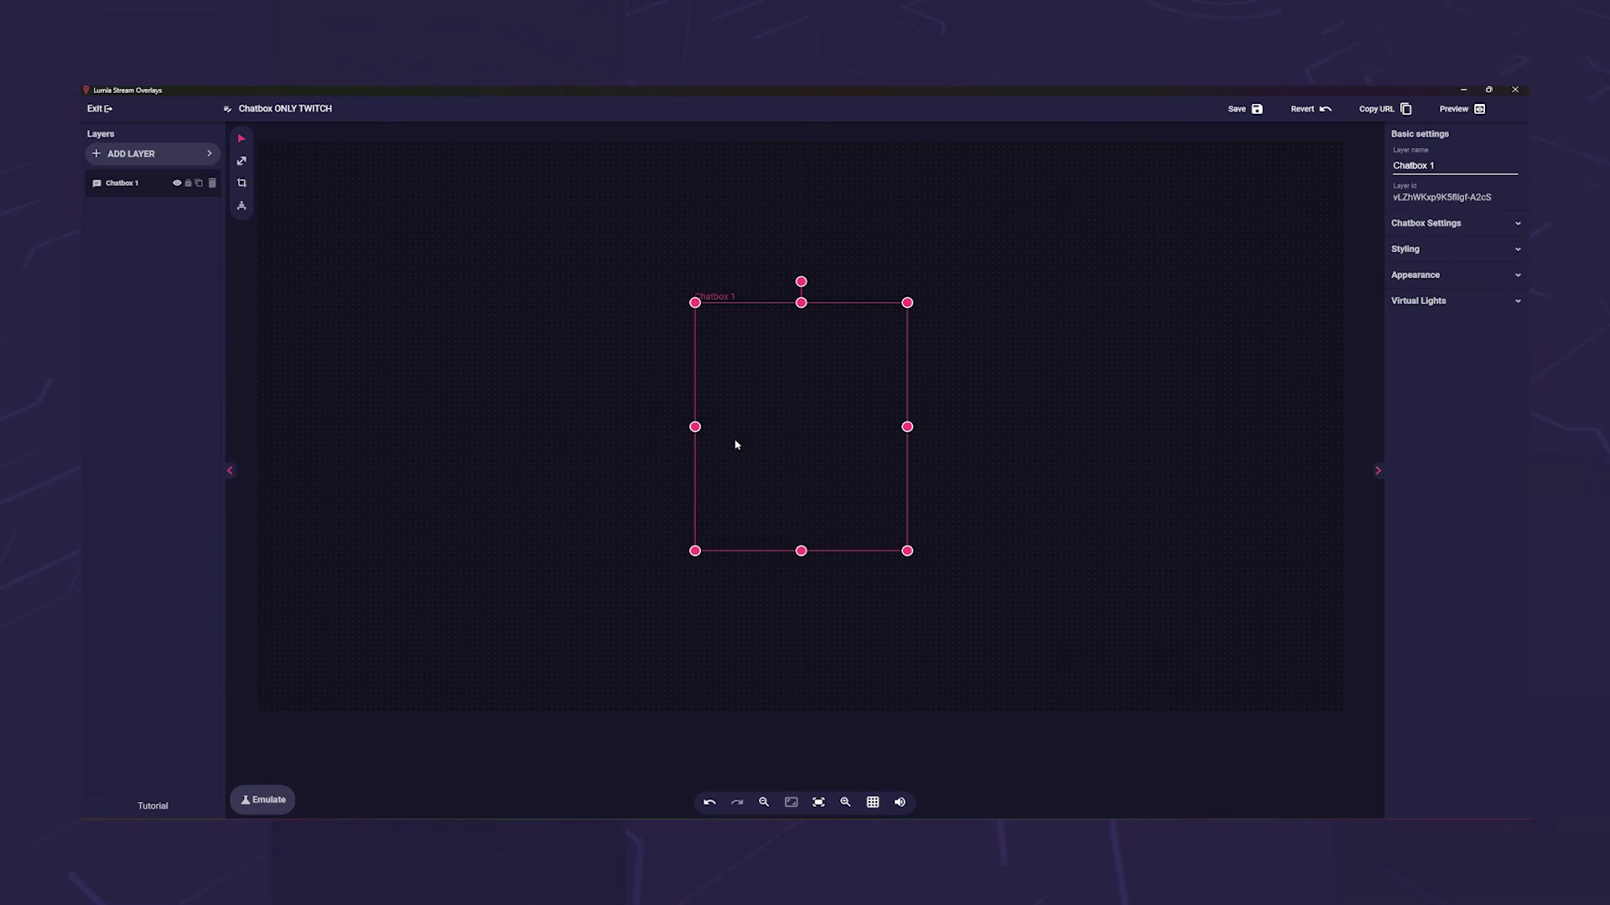
left_click(1391, 224)
left_click(1441, 241)
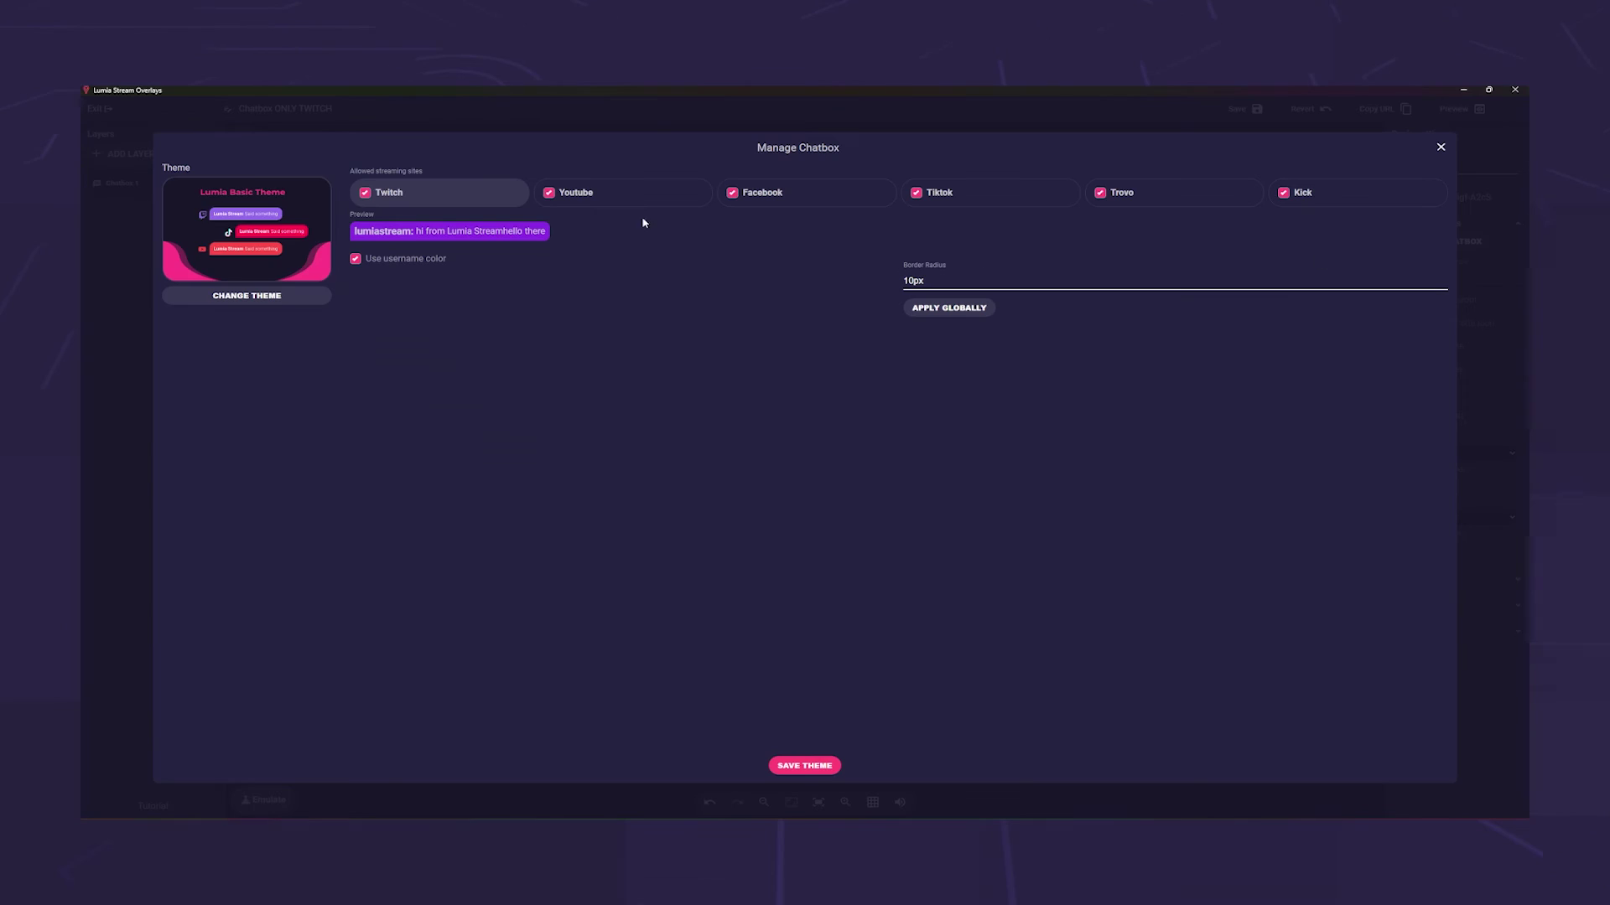
Exclude TikTok and Trovo chat, save the theme, and launch HUD Companion.
left_click(830, 200)
left_click(915, 193)
left_click(1100, 193)
left_click(812, 766)
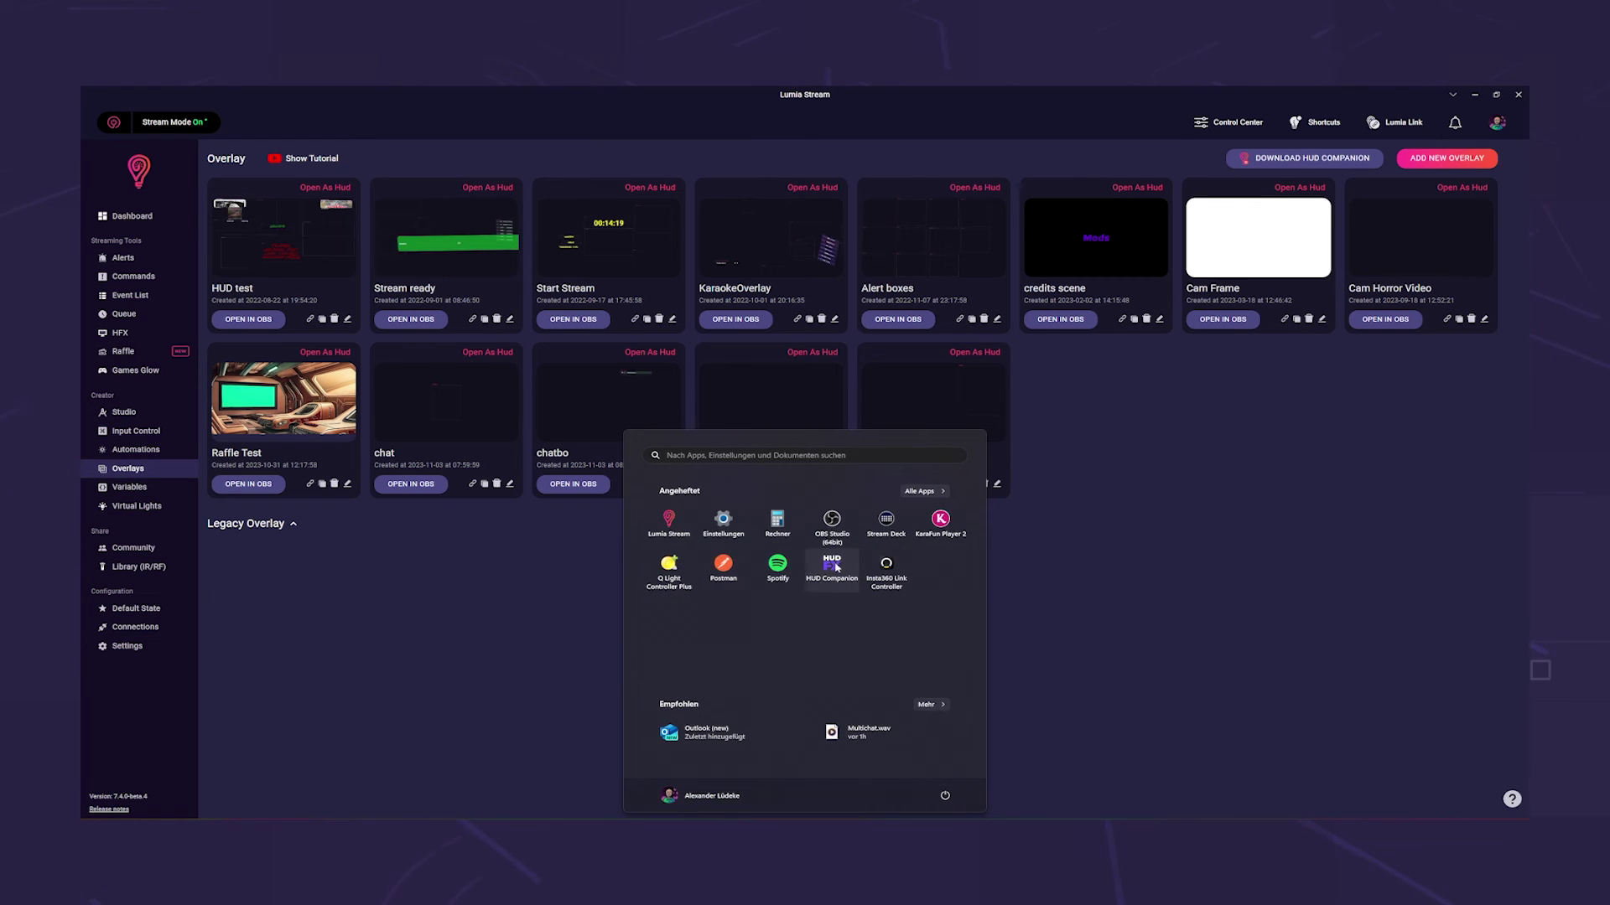
left_click(835, 567)
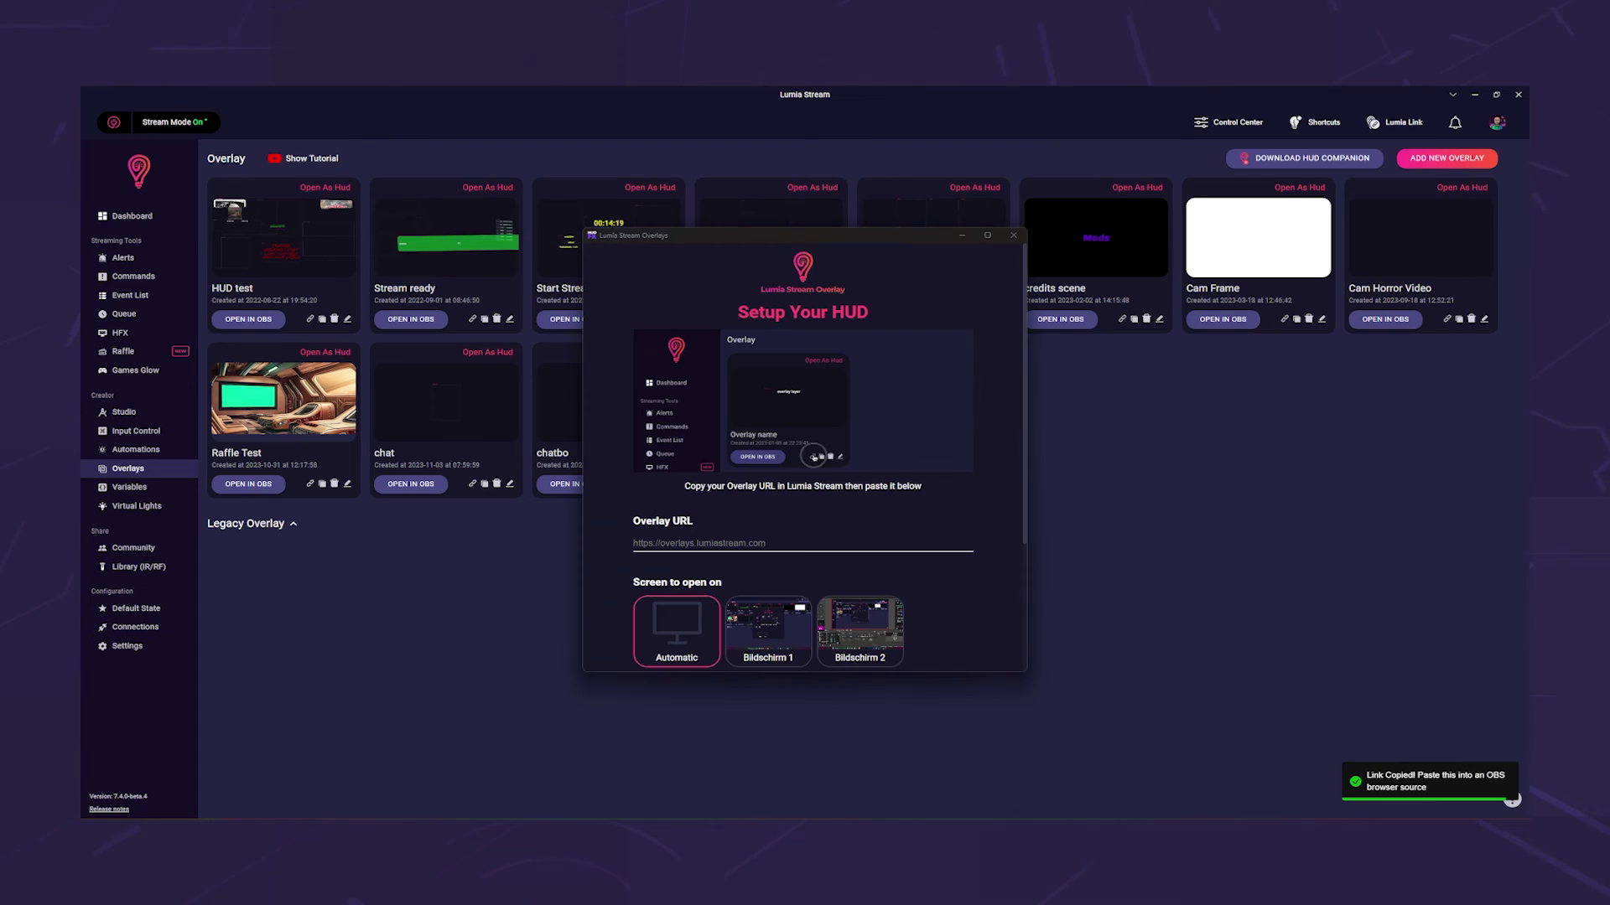
Paste the copied overlay link into the Overlay URL field and start the HUD.
left_click(792, 549)
key("ctrl+v")
scroll(943, 617, "down", 2)
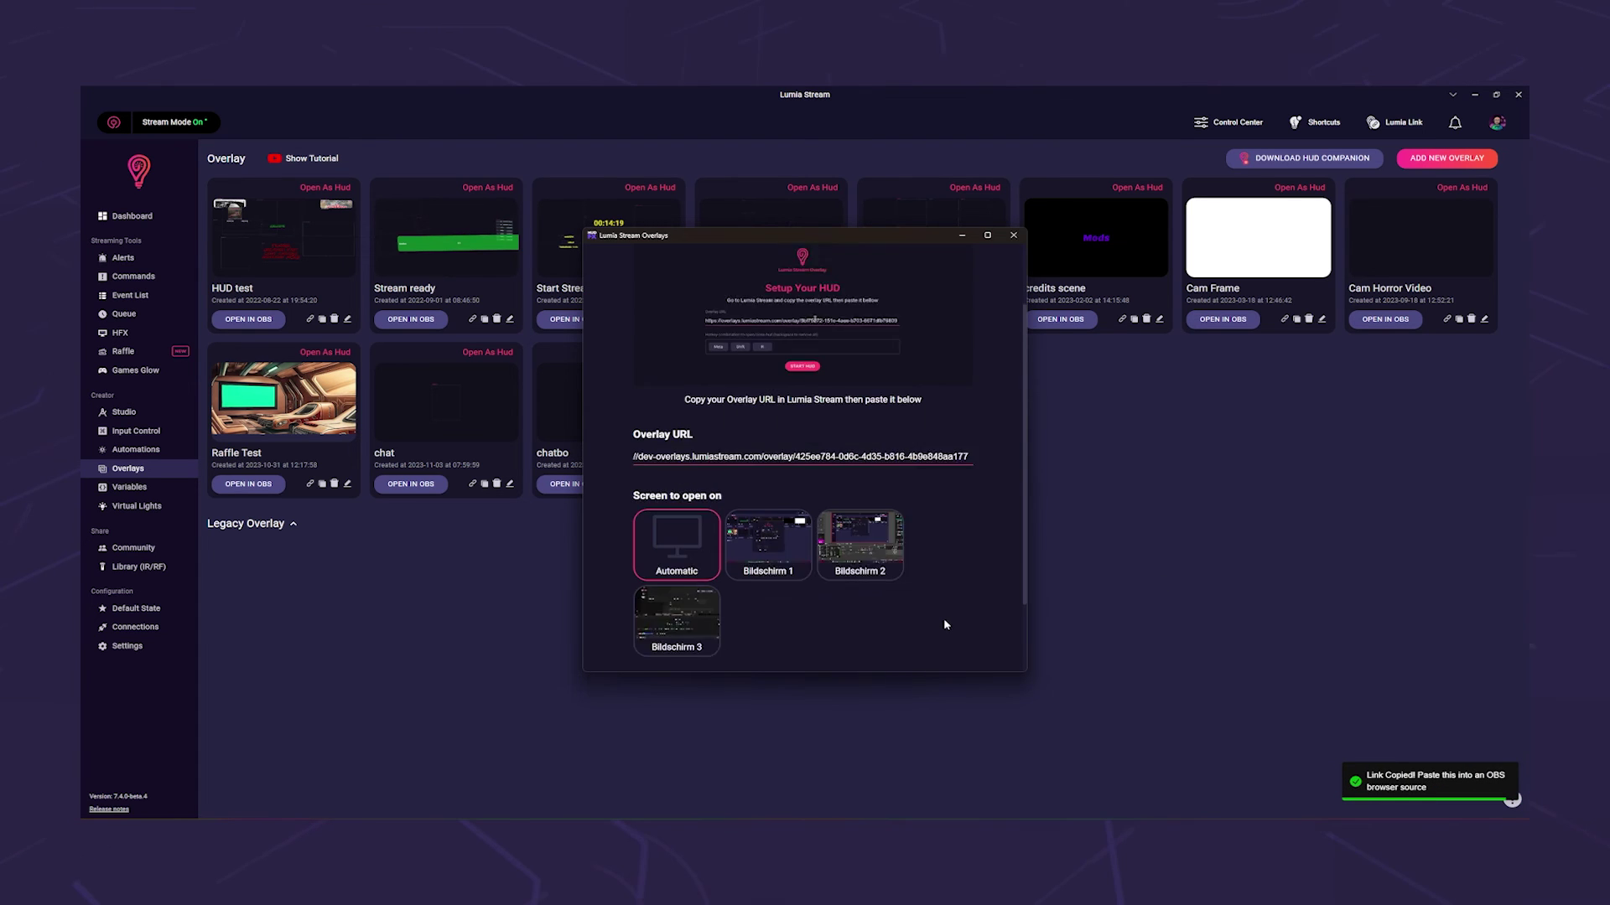
scroll(859, 506, "down", 2)
left_click(790, 658)
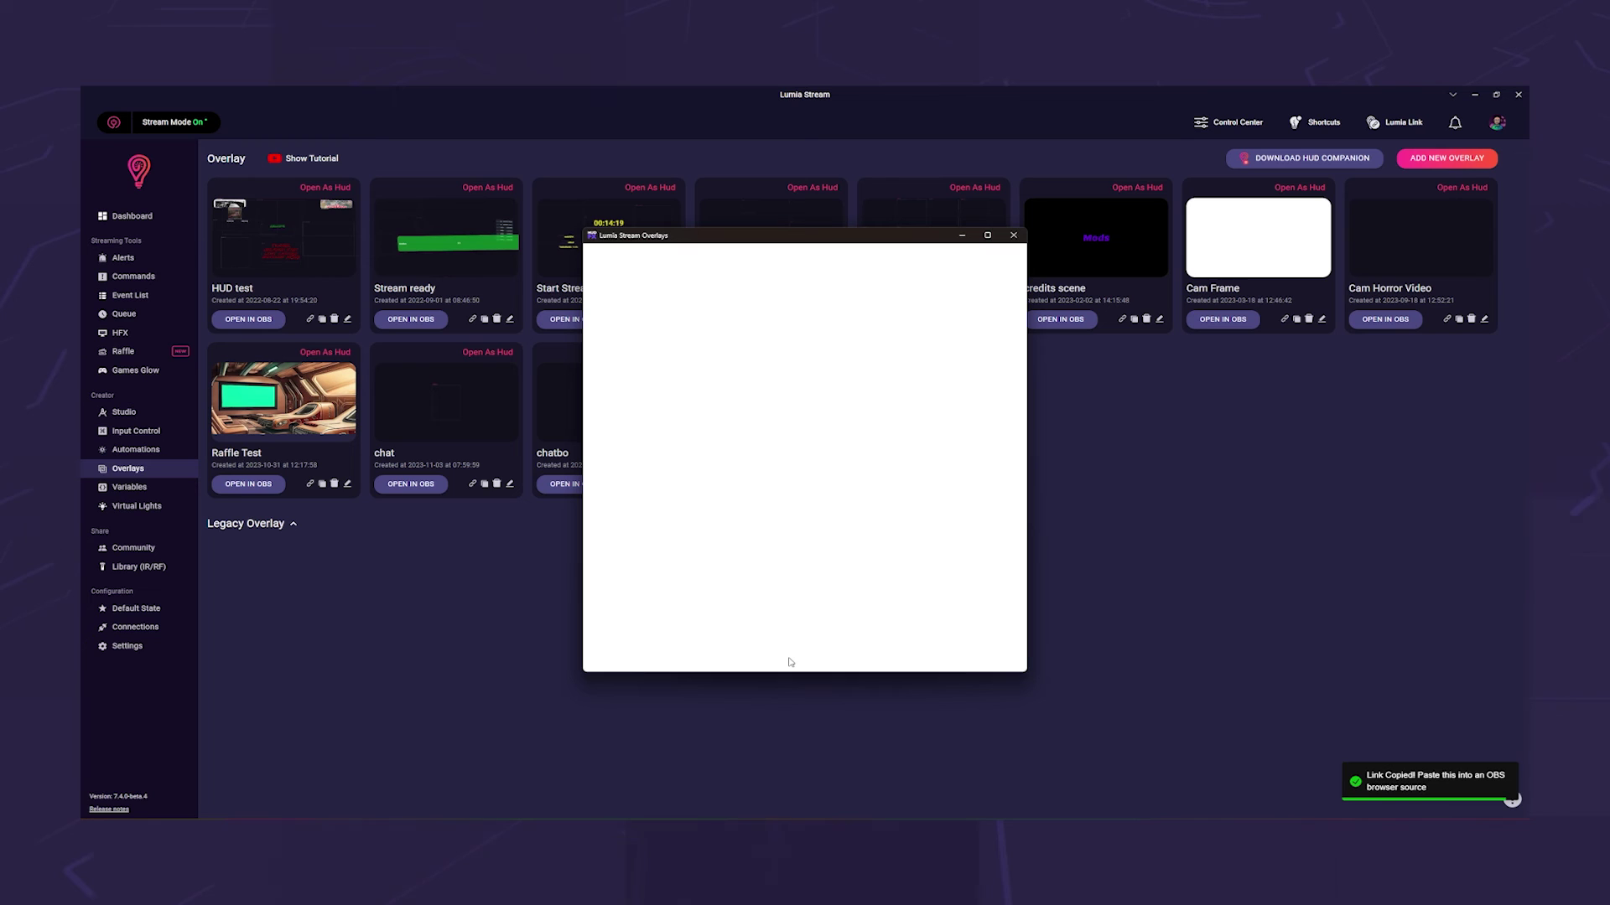